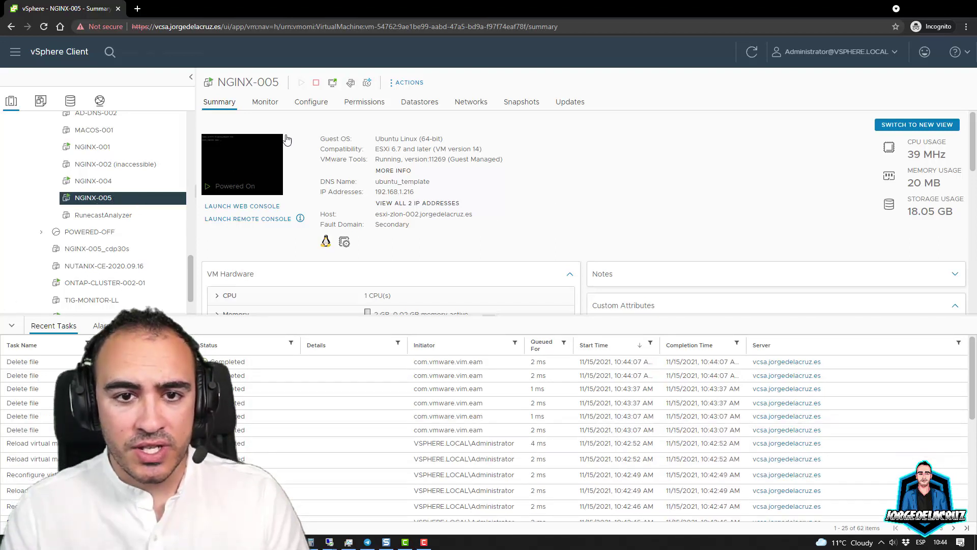
Check NGINX-005's IP address 192.168.1.216 on its vSphere Summary tab.
double_click(412, 190)
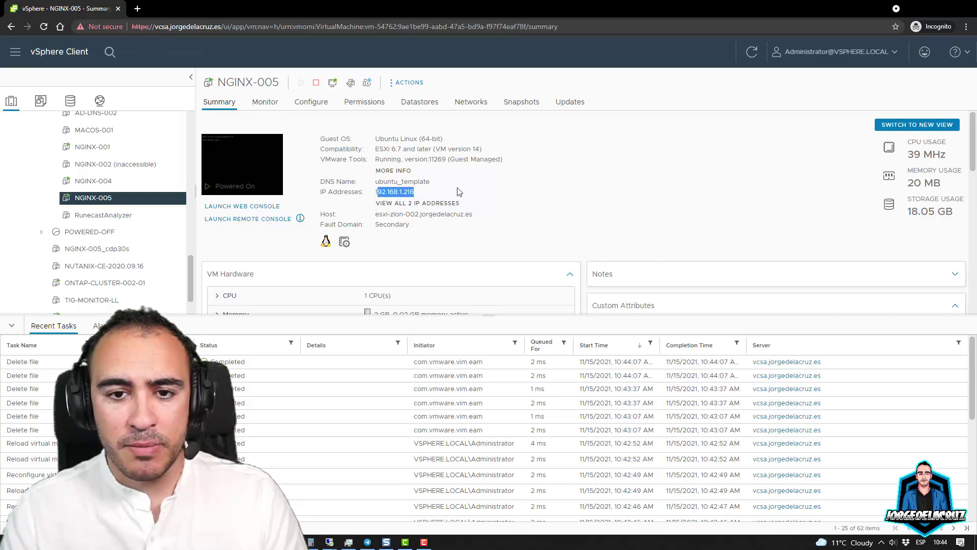
click(459, 193)
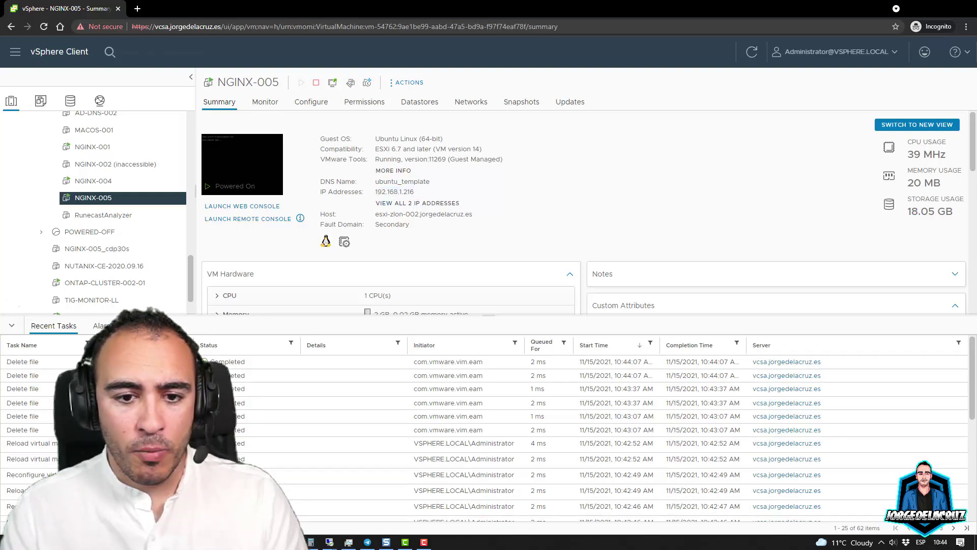
Reload the Veeam demo site at 192.168.1.216 in Chrome.
mouse_move(267, 542)
click(452, 488)
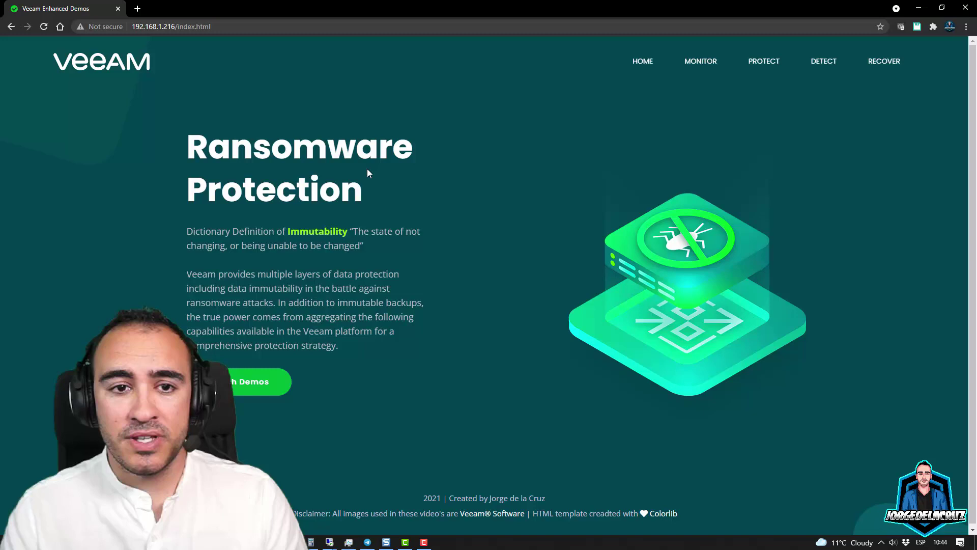
click(154, 29)
key(Return)
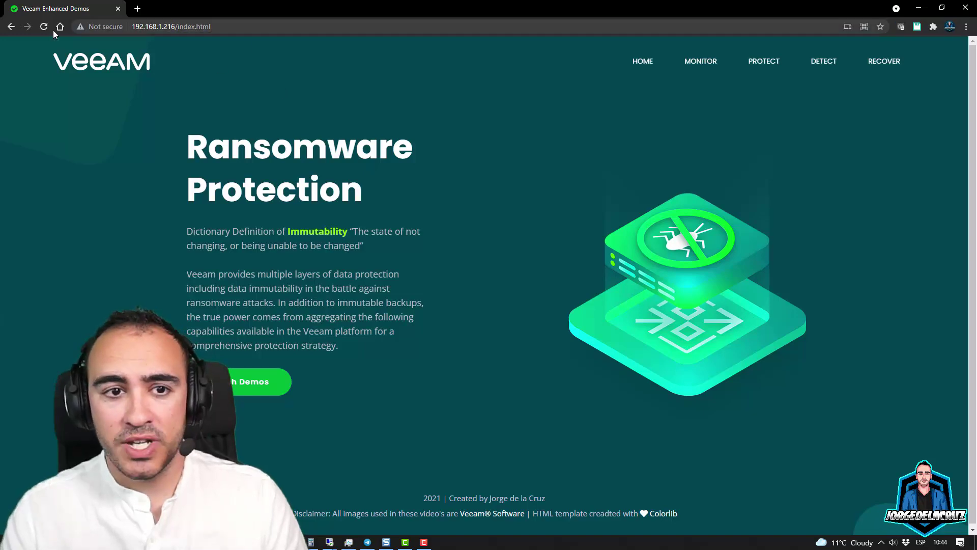
click(48, 33)
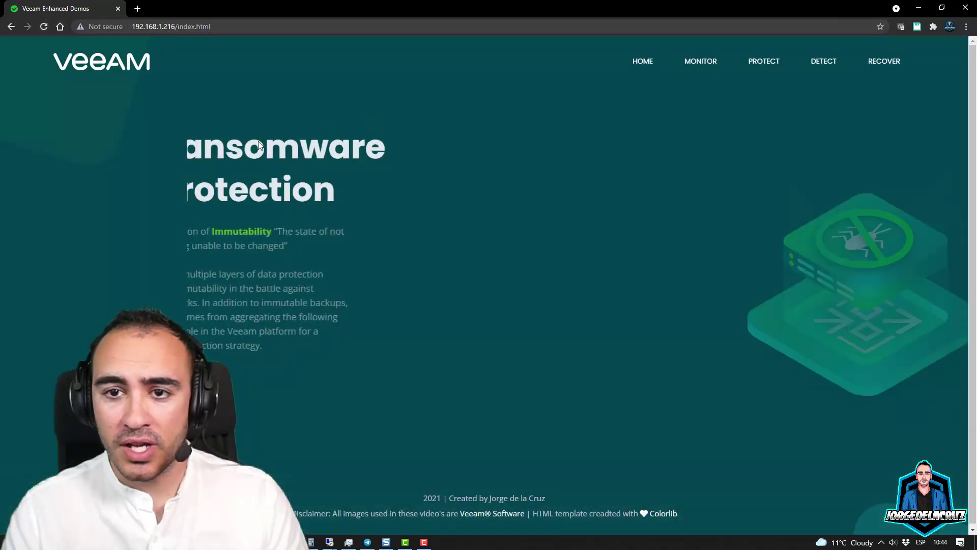
Browse the demo's MONITOR > Alert and Remediate page, return home, then bring up the Veeam console.
mouse_move(701, 64)
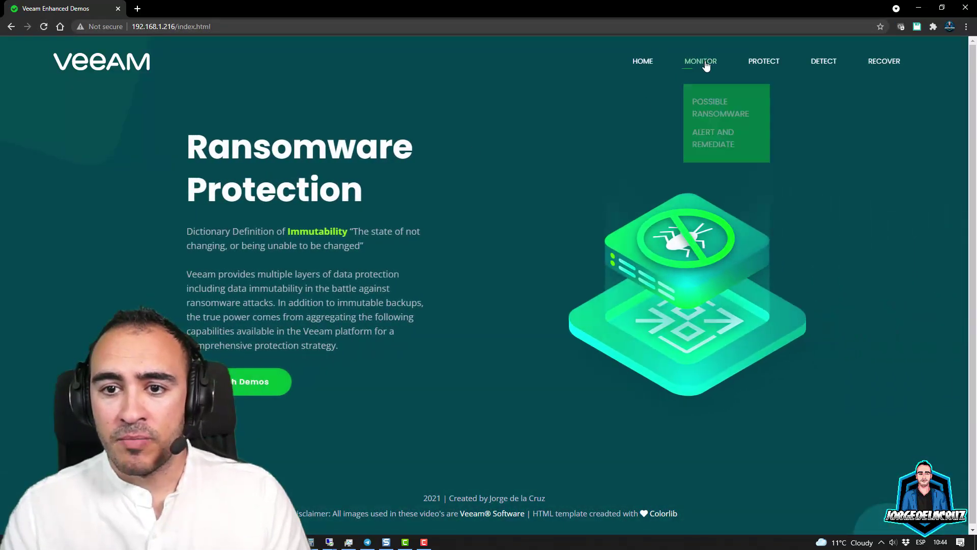
click(700, 141)
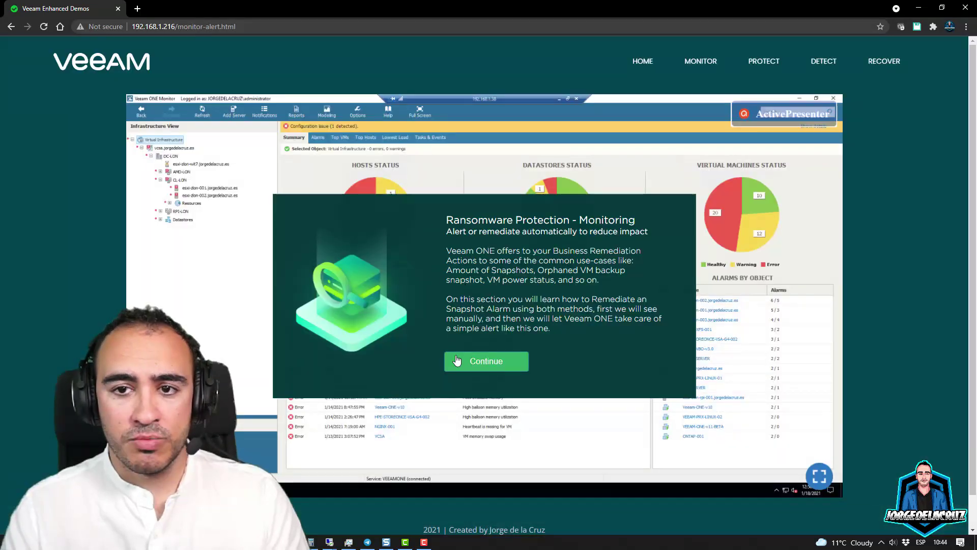
click(641, 60)
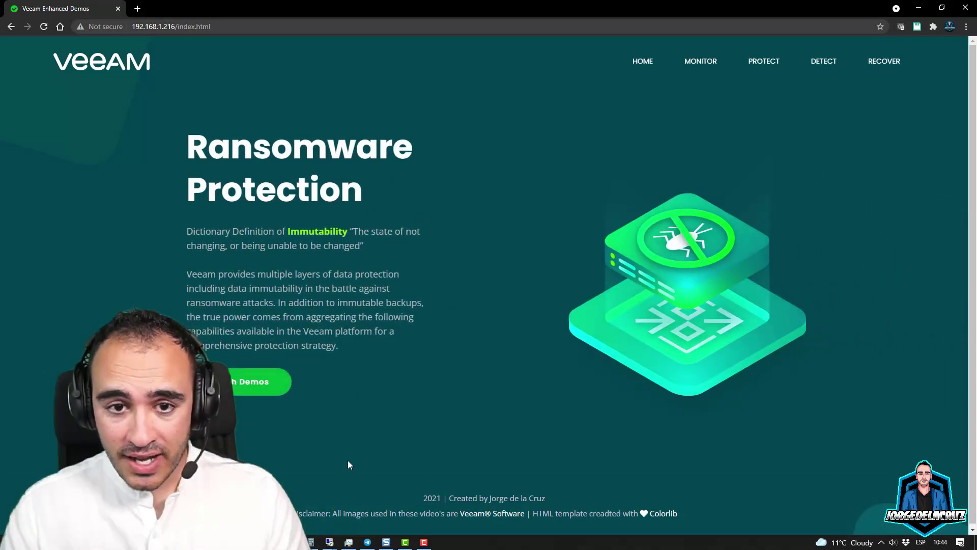
mouse_move(333, 543)
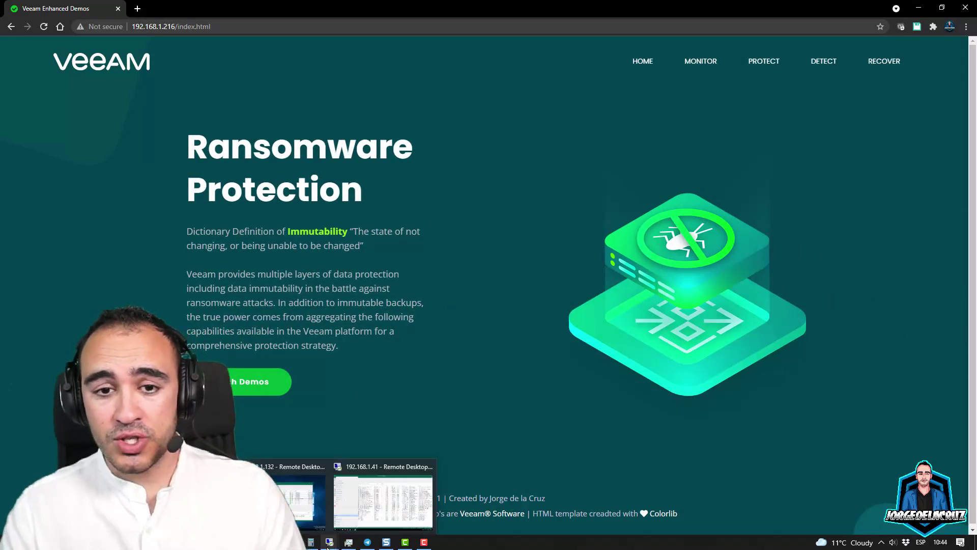
click(370, 510)
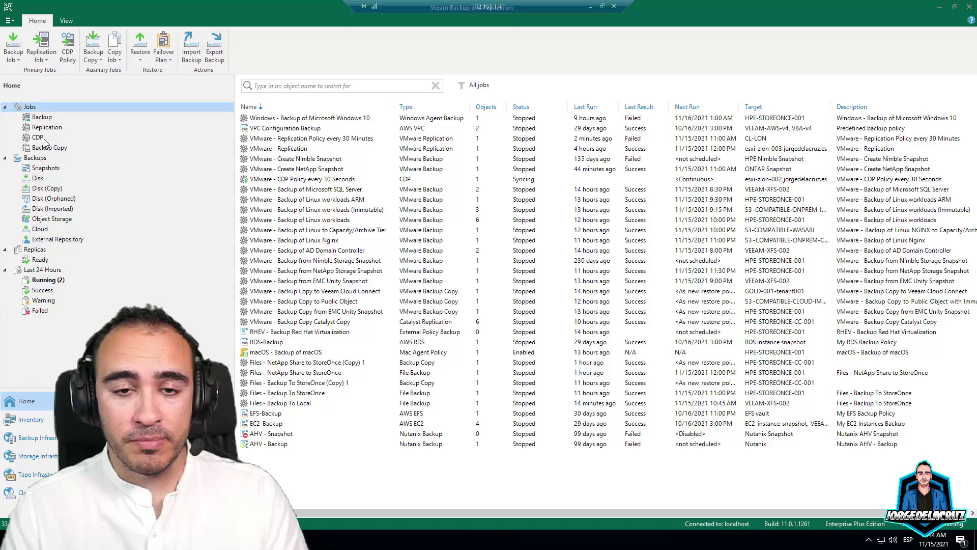
Review the 30-second CDP policy's protected VMs and schedule settings, then cancel without changes.
click(107, 136)
click(274, 122)
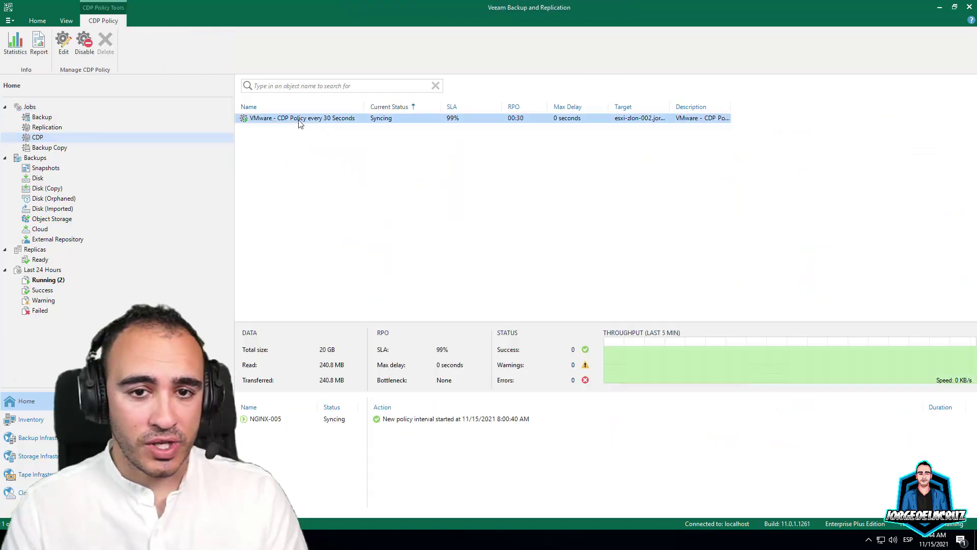
right_click(299, 124)
click(316, 178)
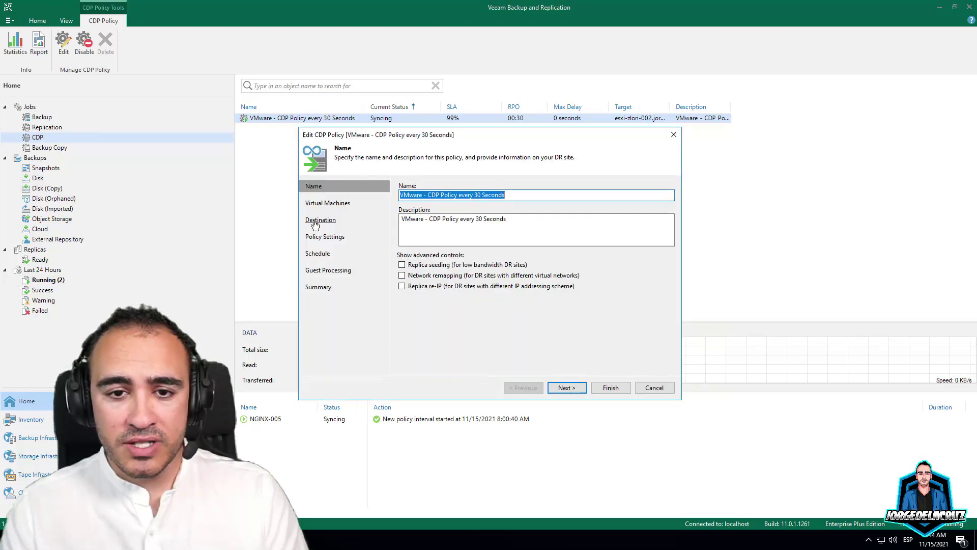
click(322, 206)
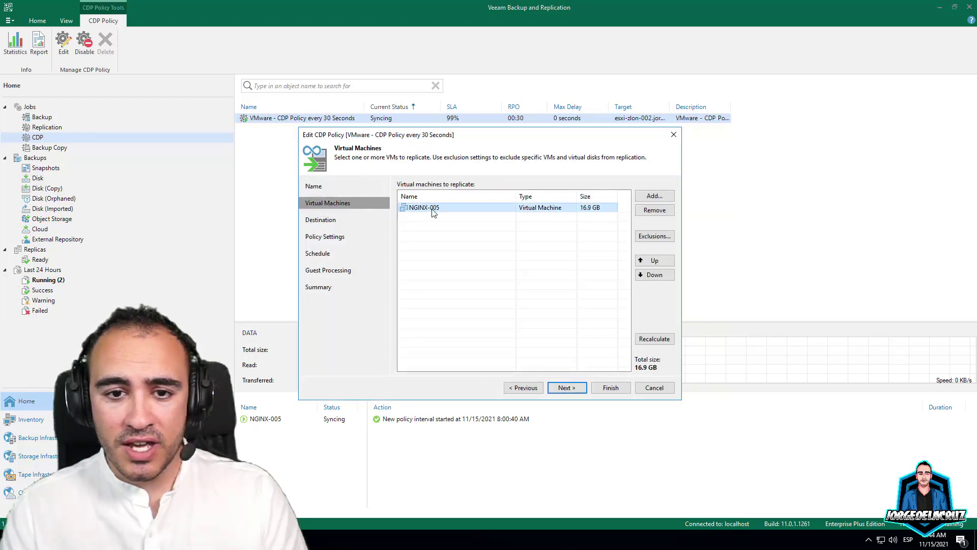
click(320, 255)
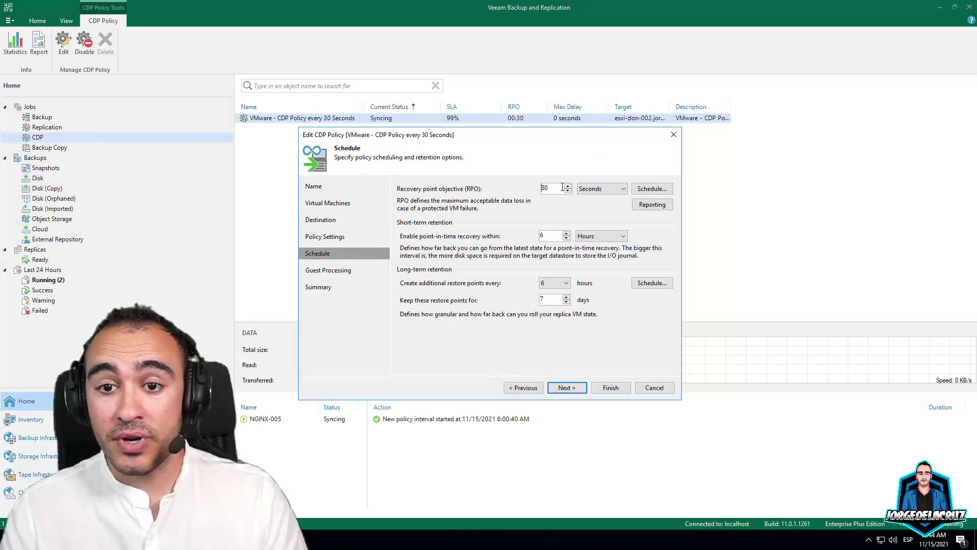
click(550, 235)
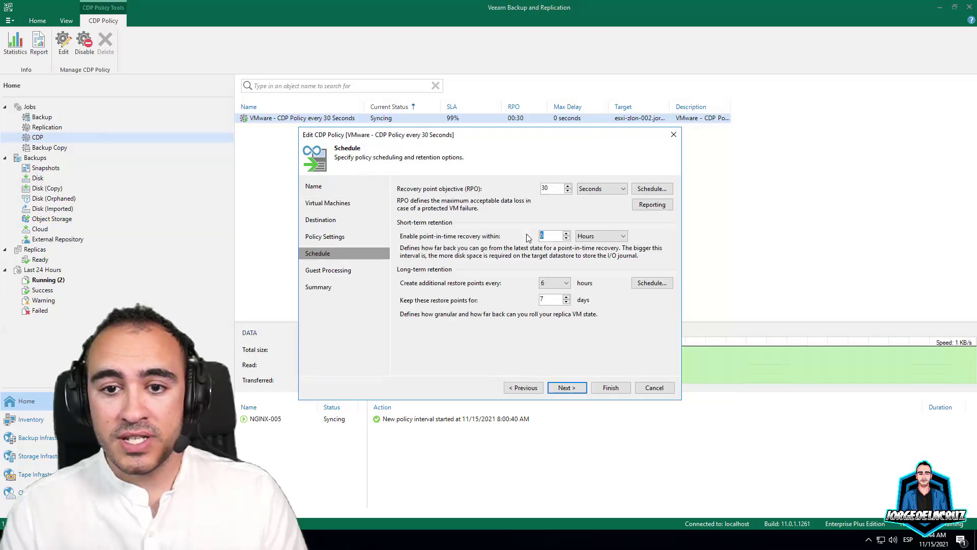
click(653, 387)
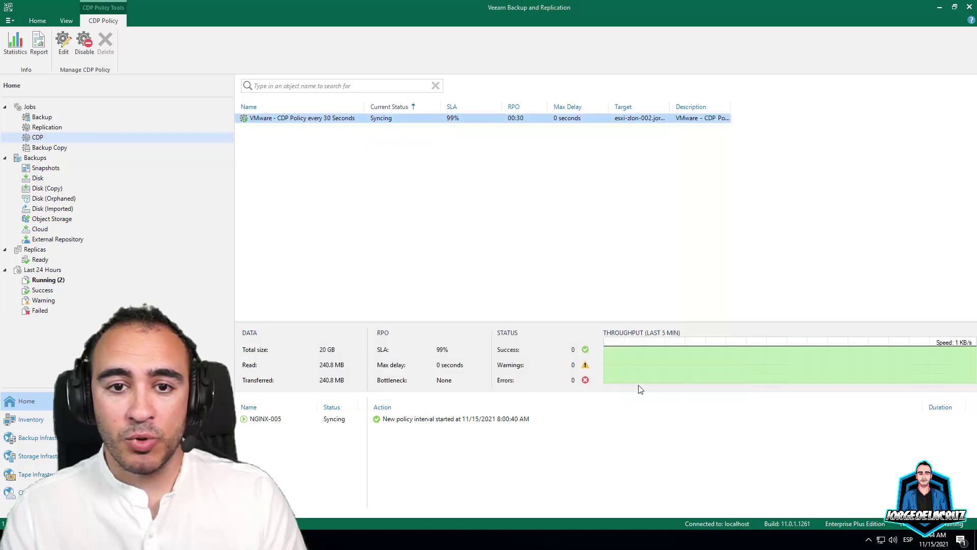
Check NGINX-005's sync session in the CDP policy statistics, then close them.
double_click(385, 119)
click(350, 219)
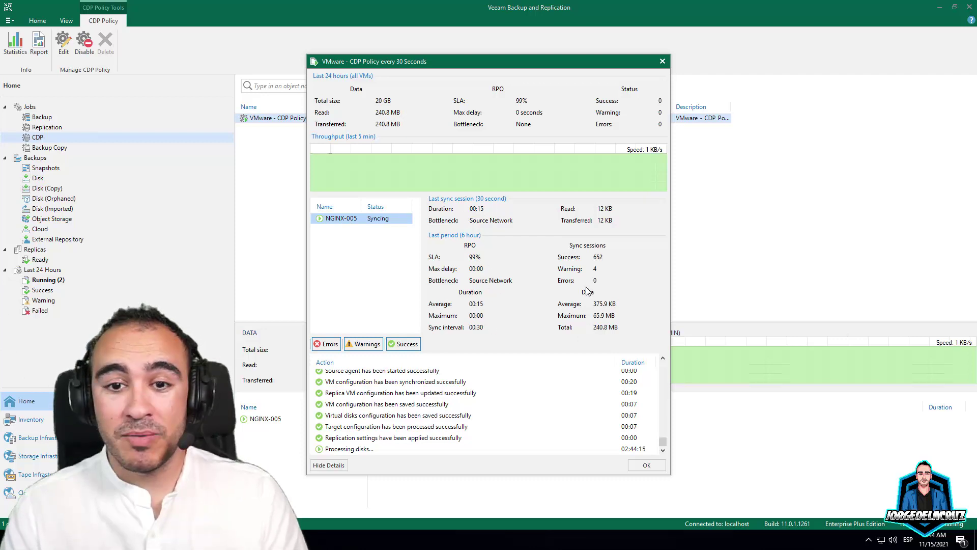
click(662, 61)
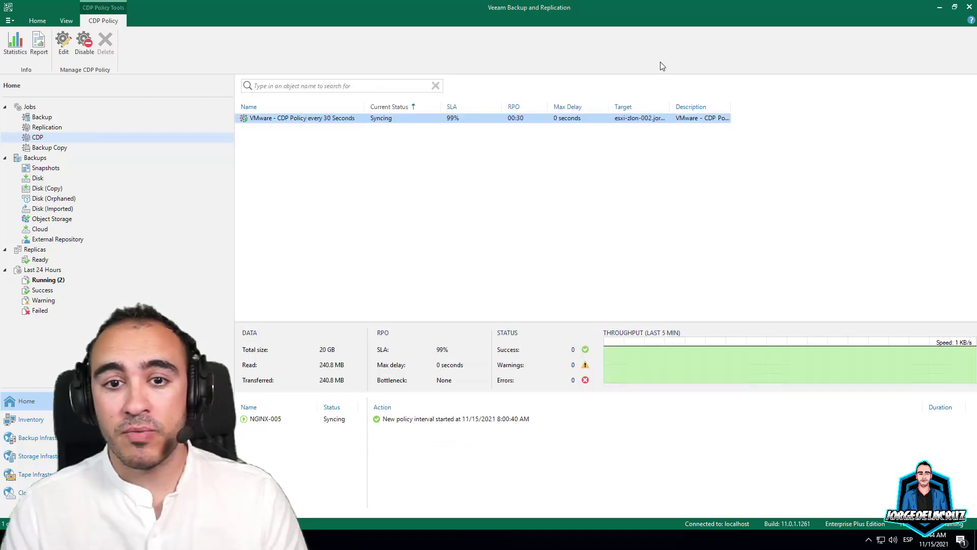
From Replicas > Ready, start a failover of NGINX-005 and view its restore points.
click(41, 258)
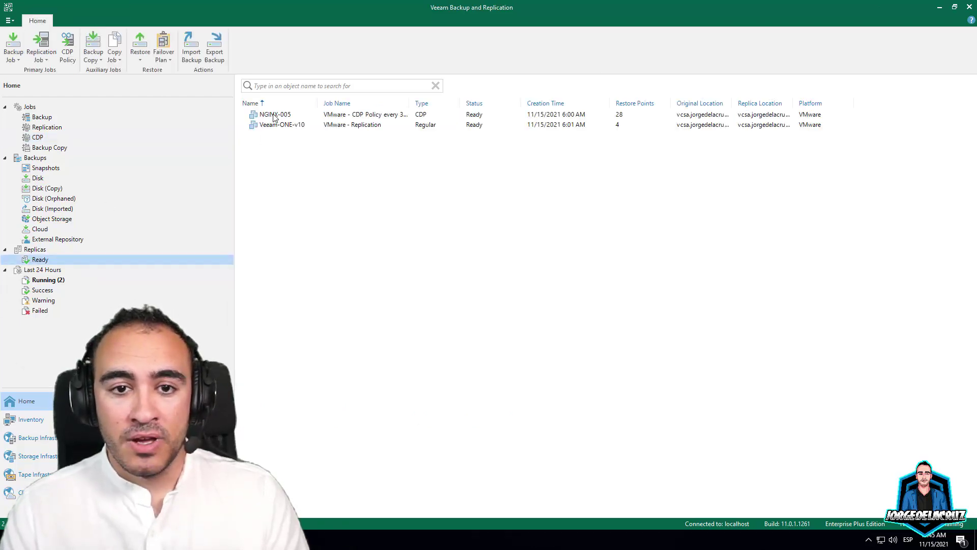
right_click(274, 116)
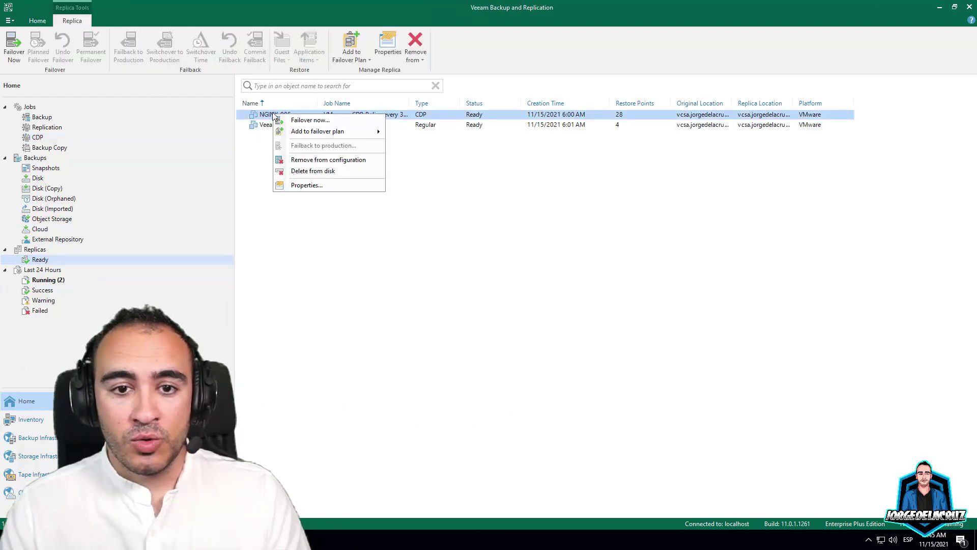
click(309, 120)
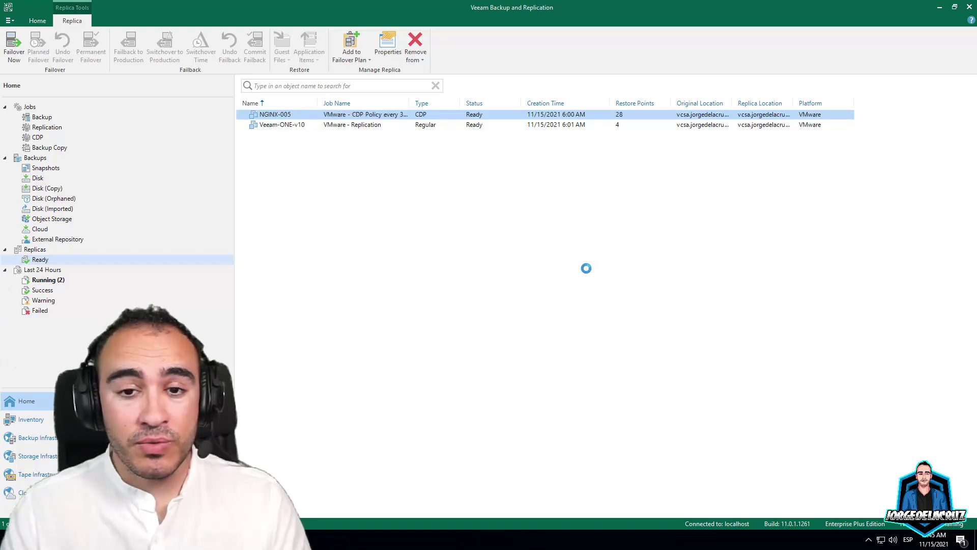
click(465, 230)
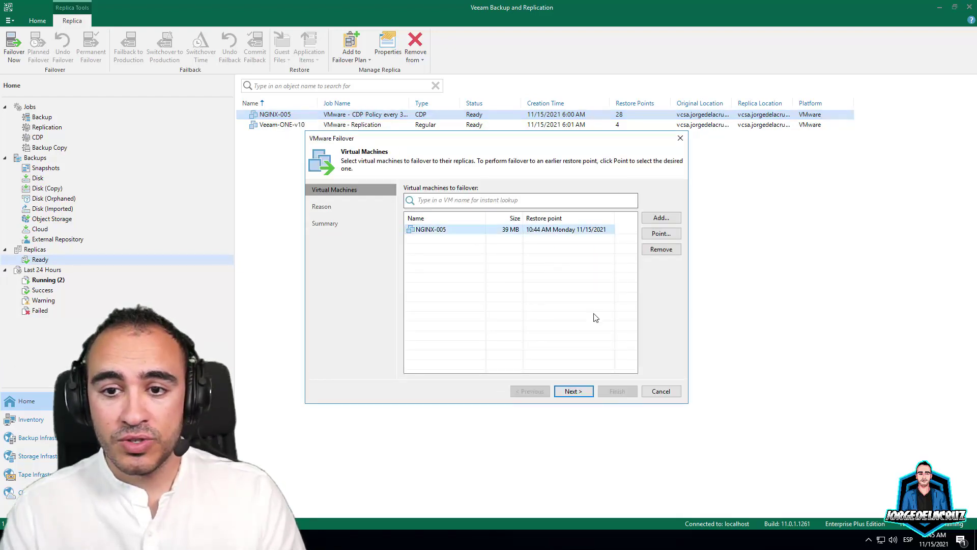
click(657, 236)
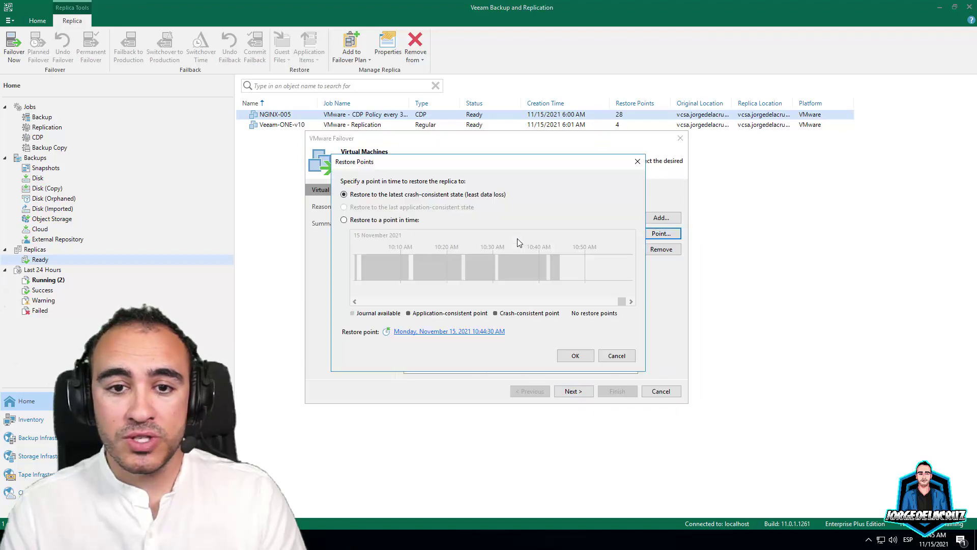
Try point-in-time restore between 9:00 and 9:05 AM, cancel the failover, and minimize the session.
click(376, 219)
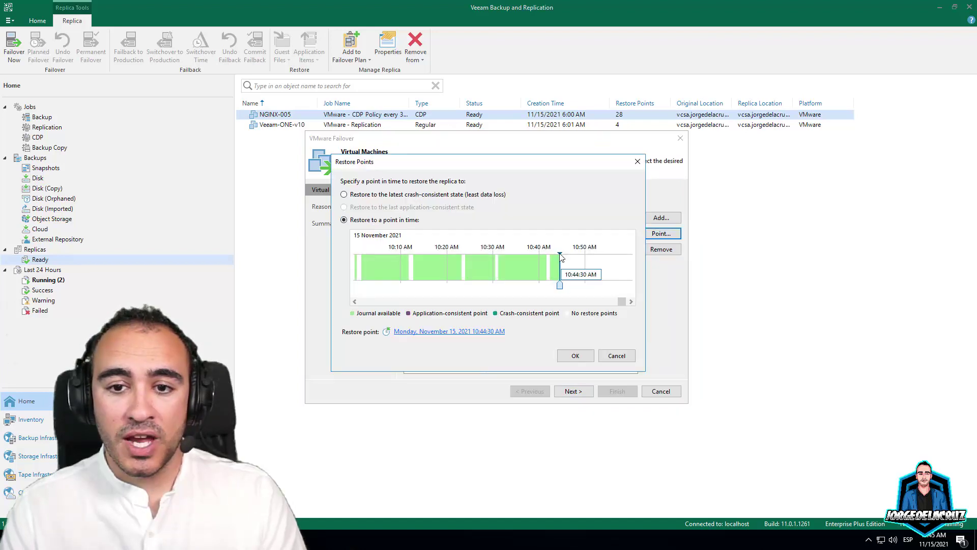
drag(561, 257, 510, 284)
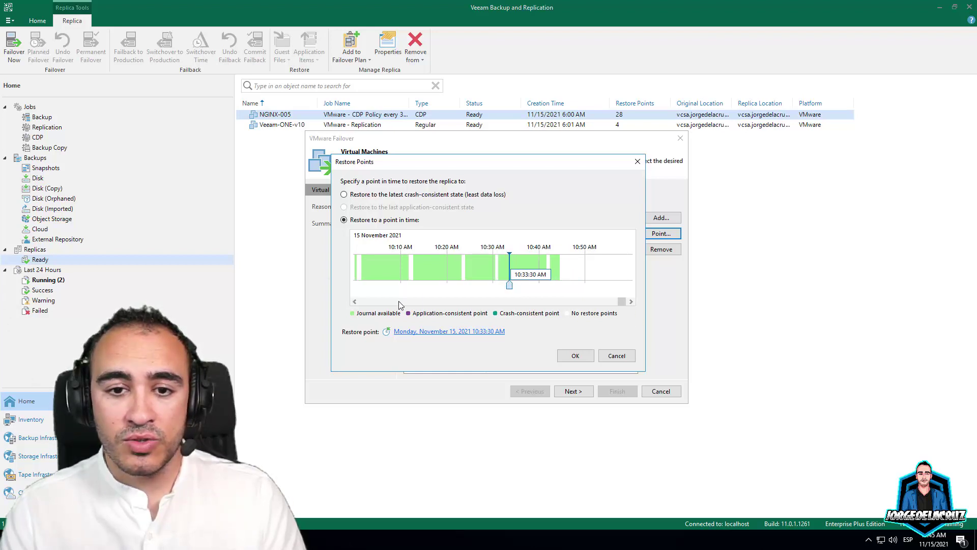
click(355, 301)
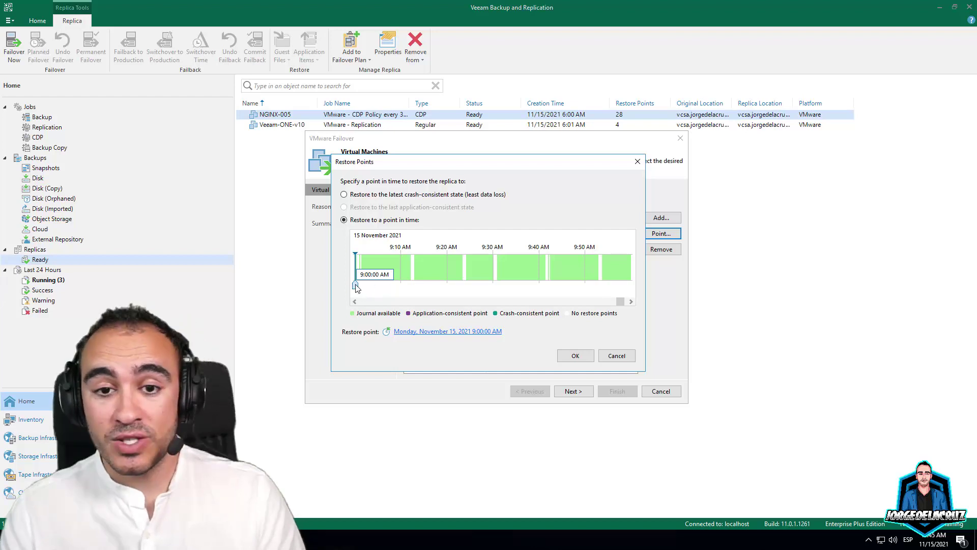
drag(356, 286, 549, 282)
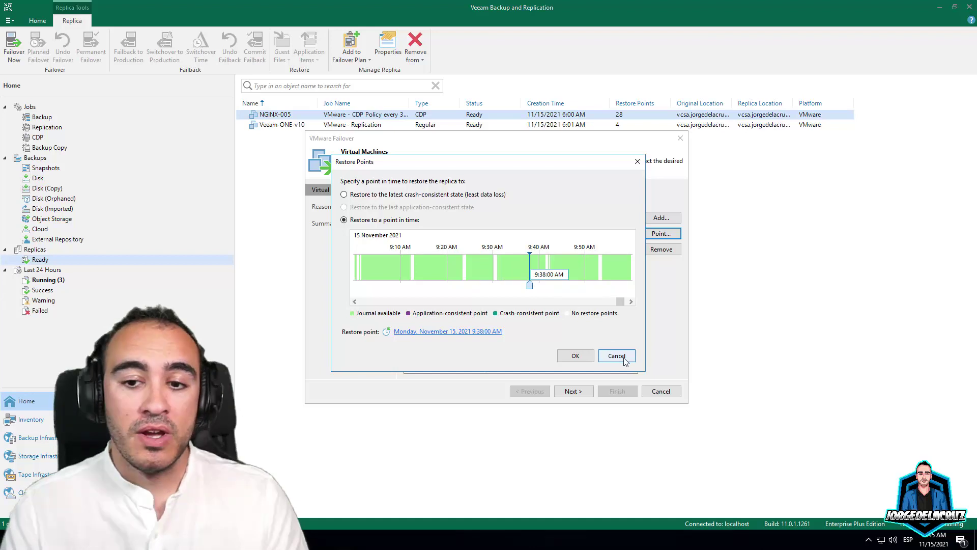
click(625, 356)
click(660, 391)
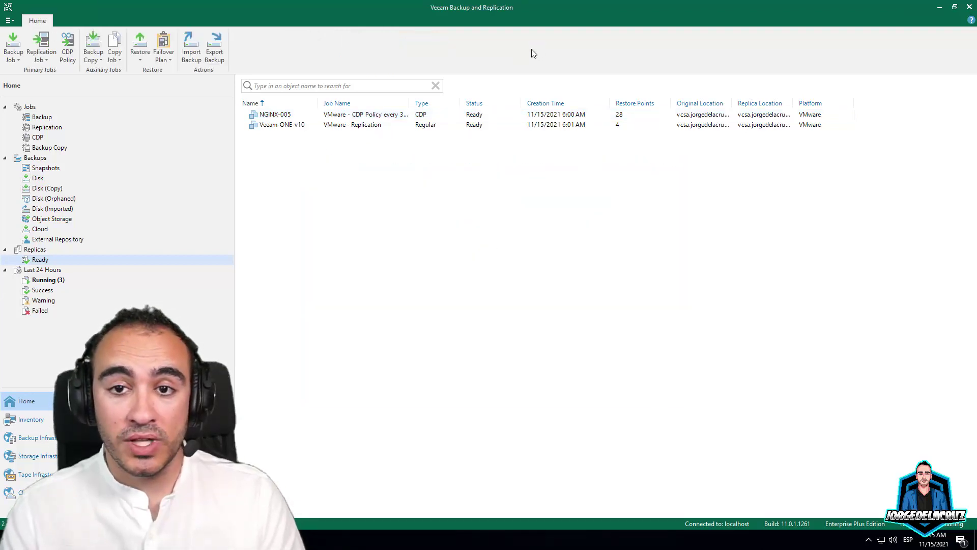
click(586, 12)
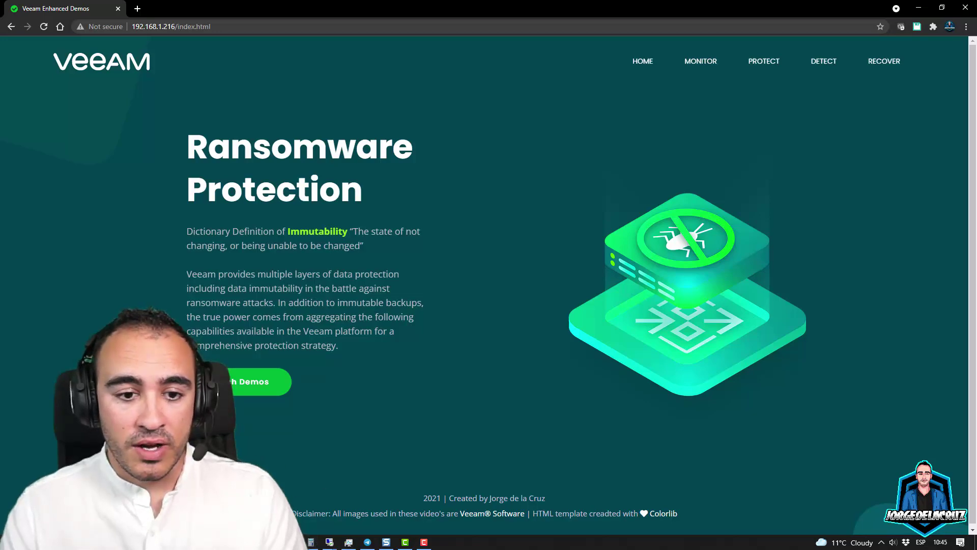
Power off the production VM NGINX-005 from the vSphere inventory and confirm.
click(349, 506)
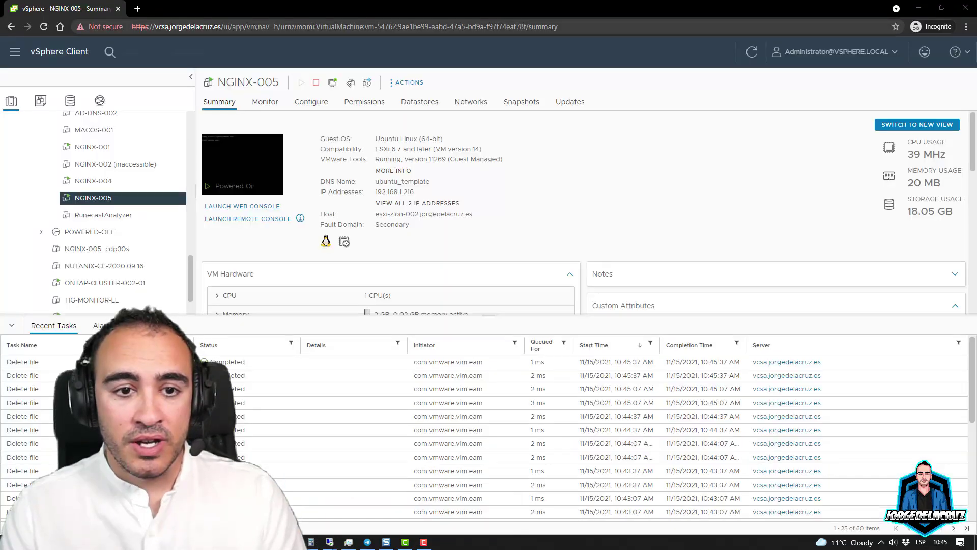
right_click(110, 198)
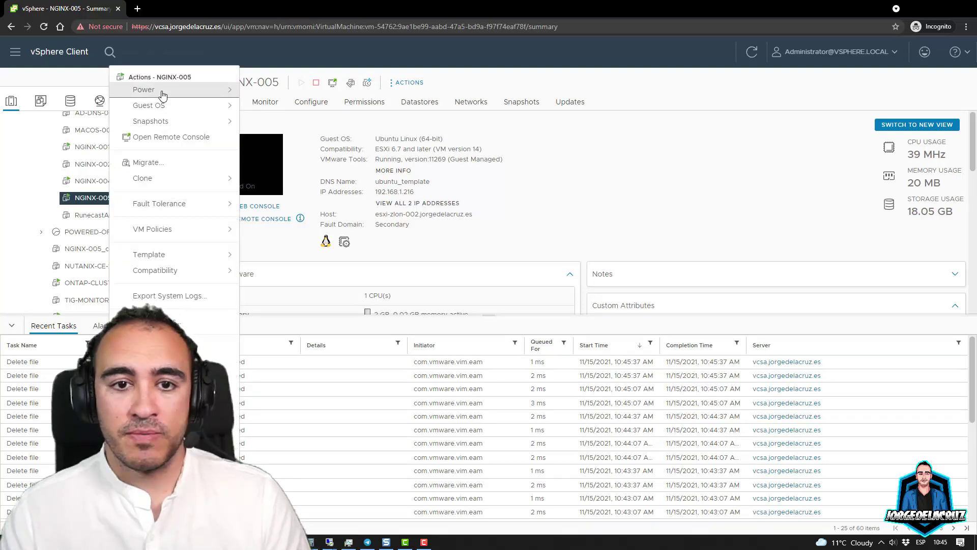
mouse_move(163, 95)
click(278, 113)
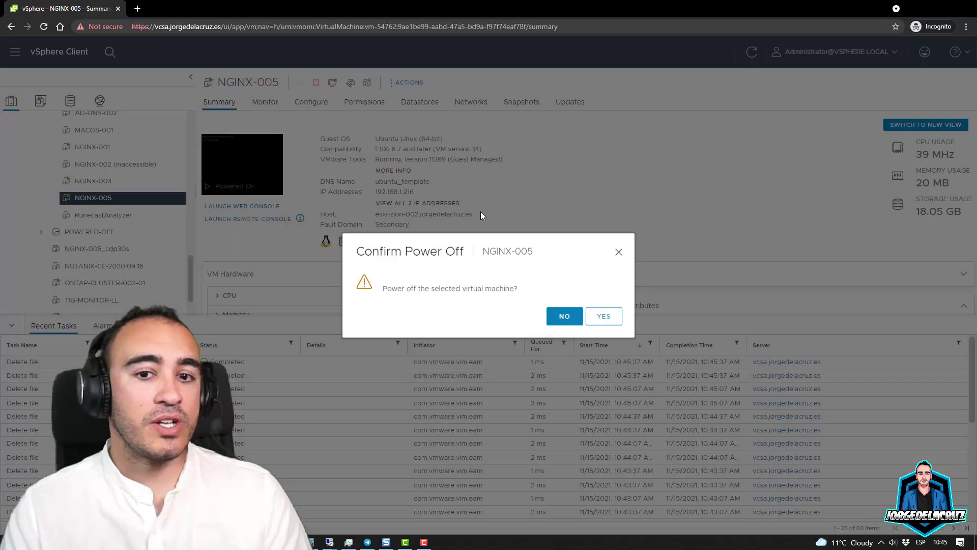
click(601, 317)
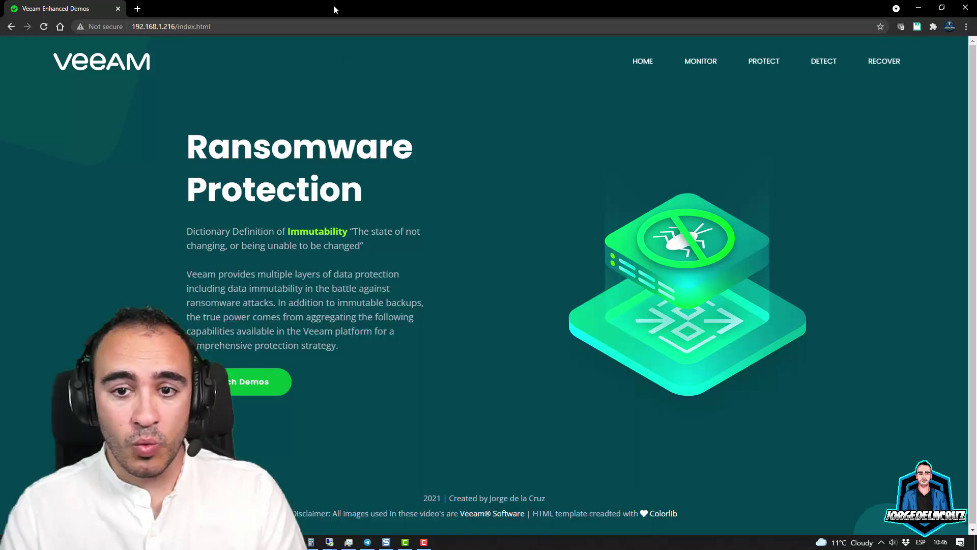
Open the CDP - 30 Seconds SLA plan in Edit to view NGINX-005's recovery steps.
drag(333, 4, 838, 371)
click(533, 223)
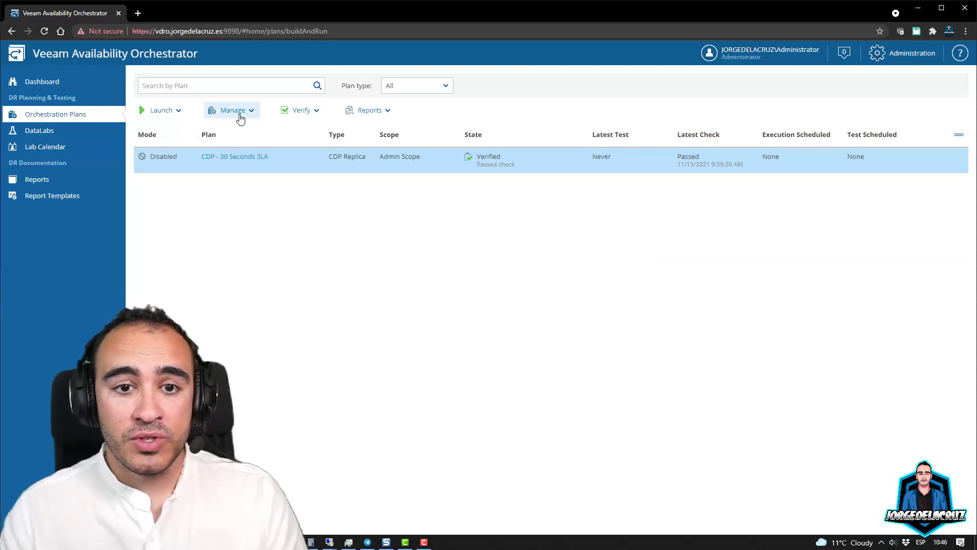
click(247, 115)
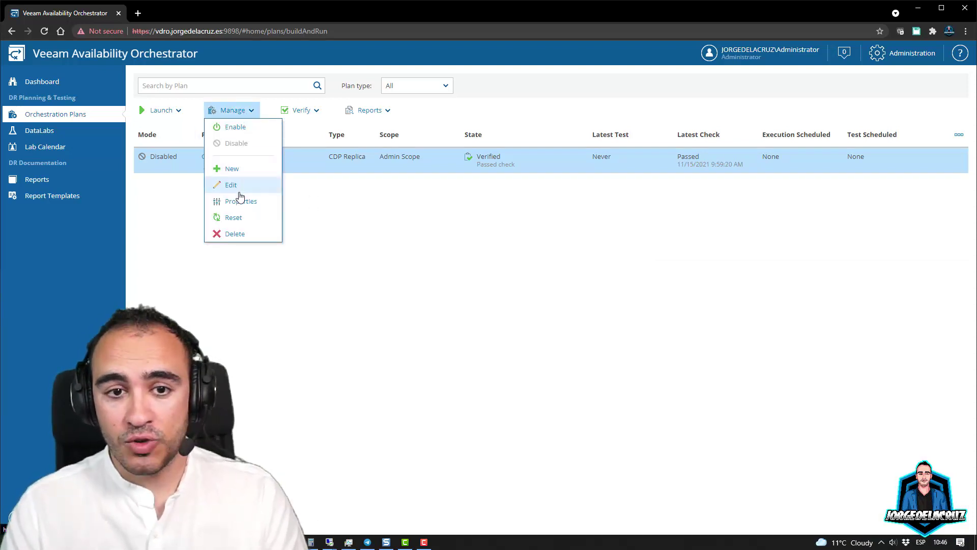
click(231, 185)
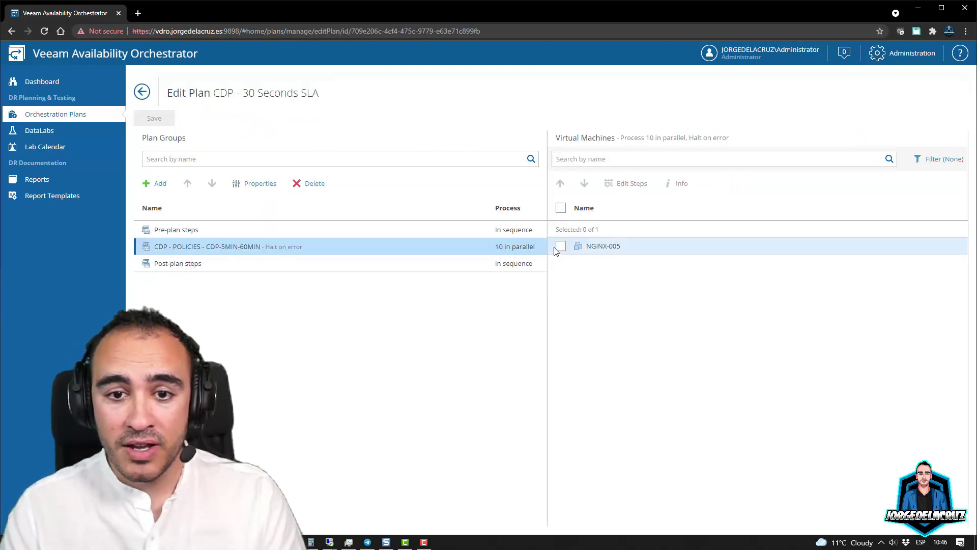
click(557, 247)
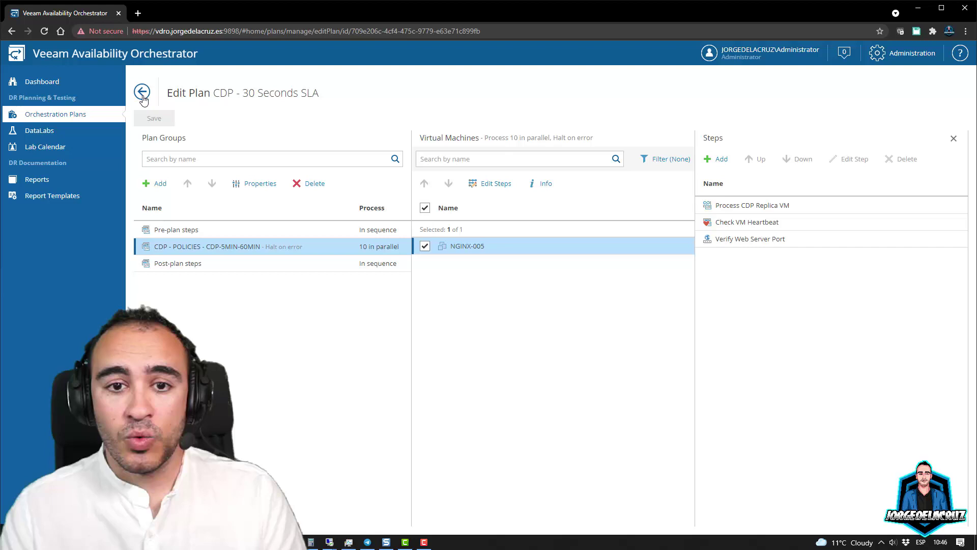
click(142, 97)
Check the plan's 5-minute RTO and RPO targets in Properties, then cancel.
click(248, 111)
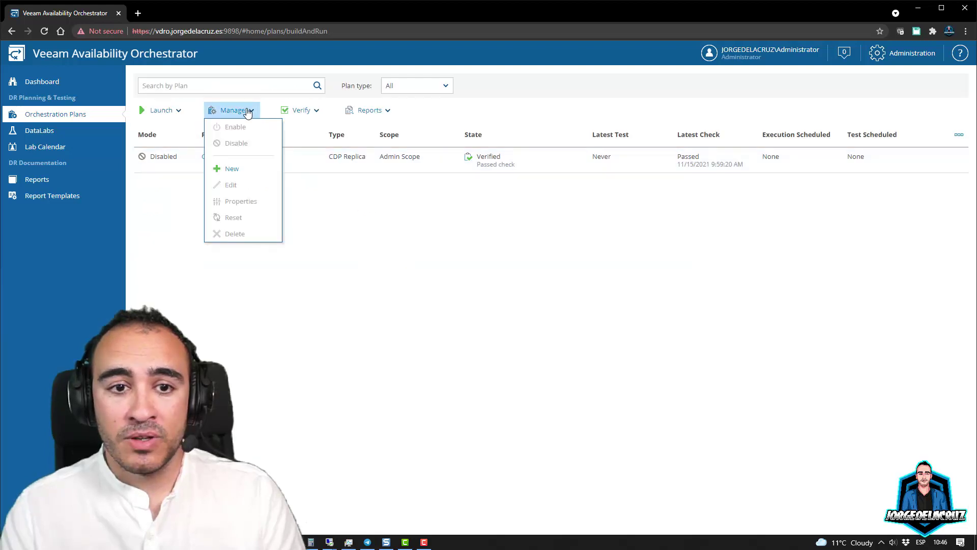
click(229, 157)
click(240, 110)
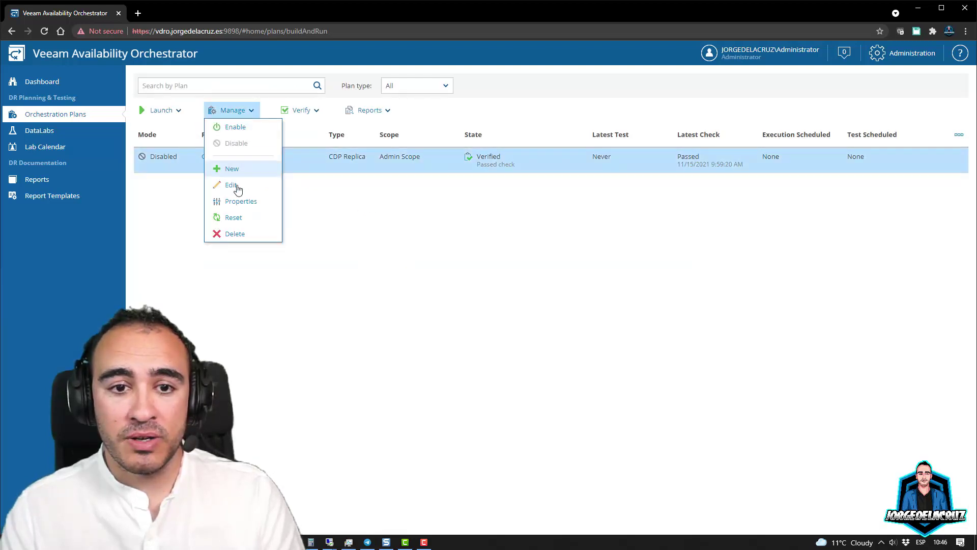
click(239, 201)
click(275, 189)
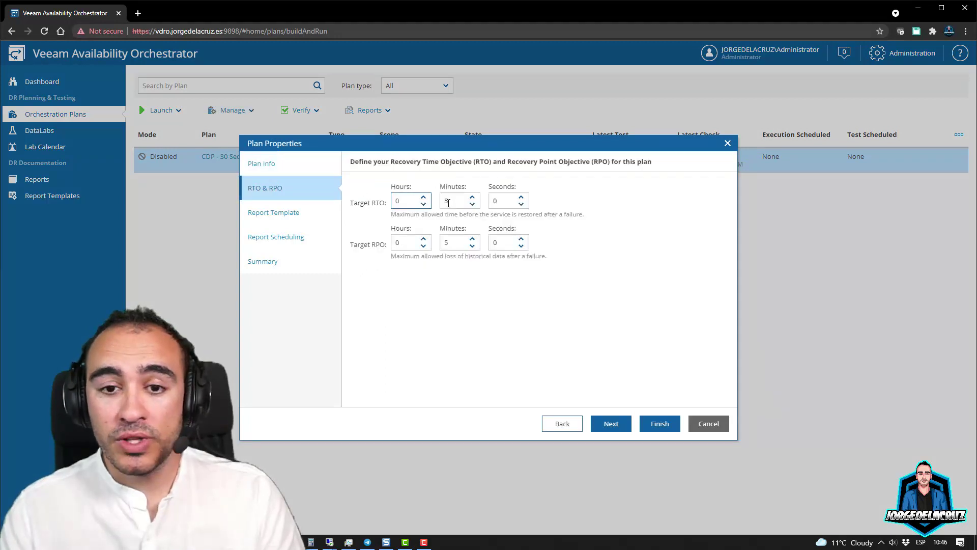
click(448, 203)
click(449, 243)
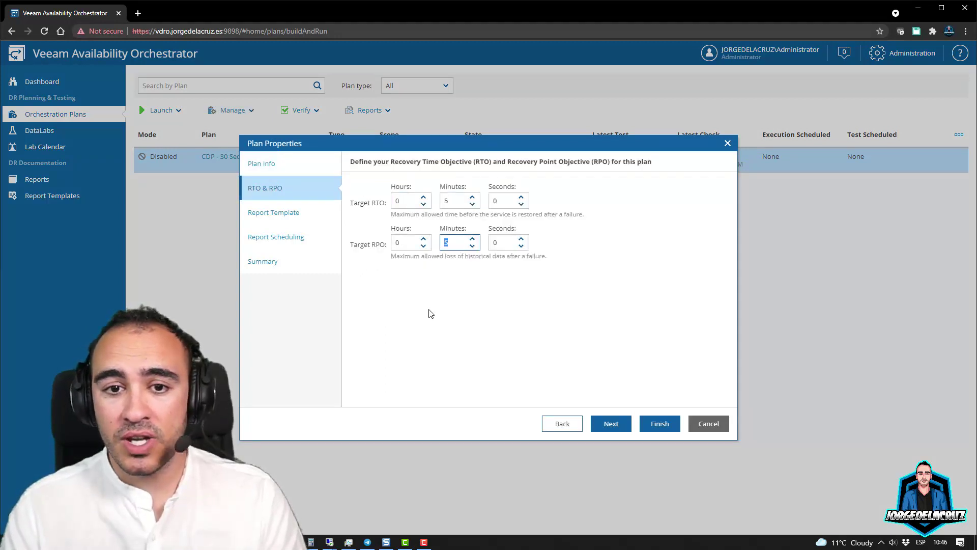
click(693, 425)
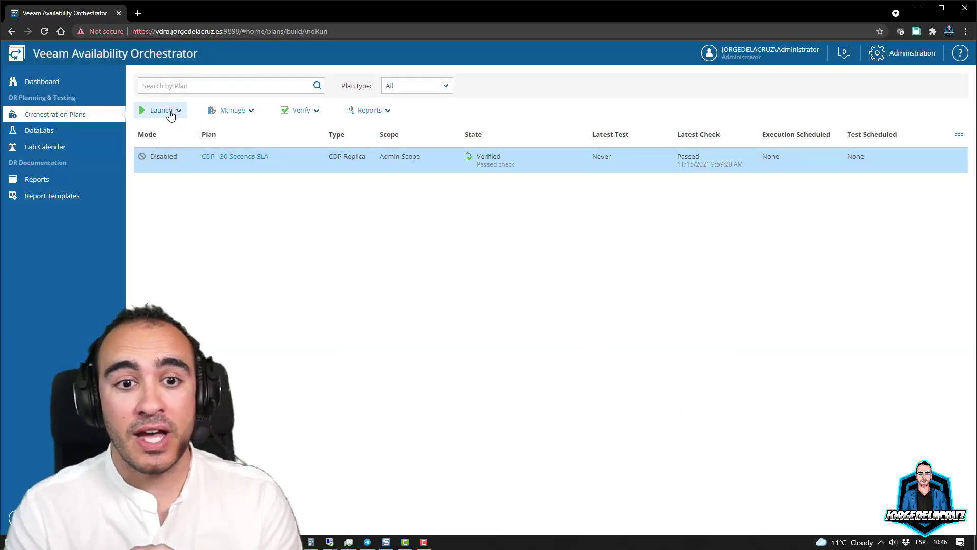
Run the CDP - 30 Seconds SLA failover with the account password, using the latest short-term restore point.
click(171, 113)
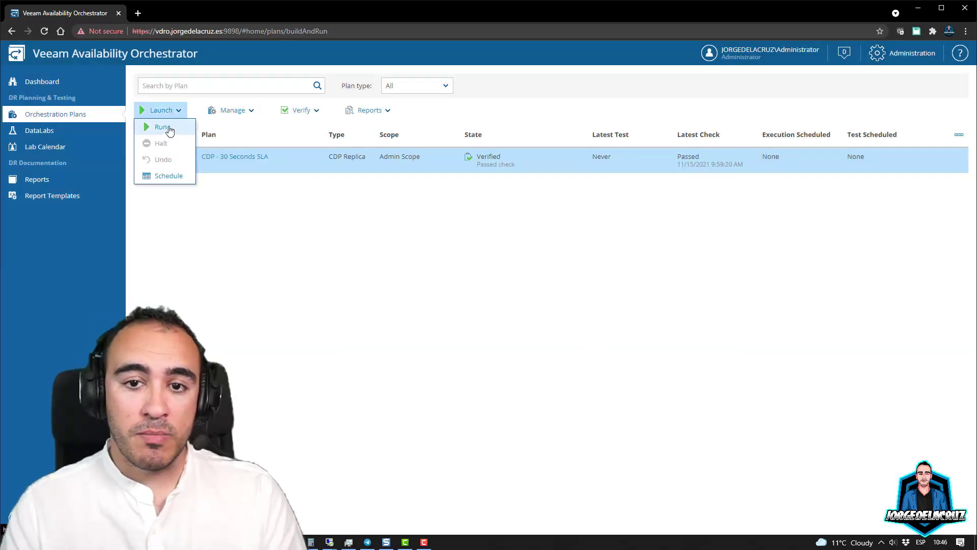
click(171, 130)
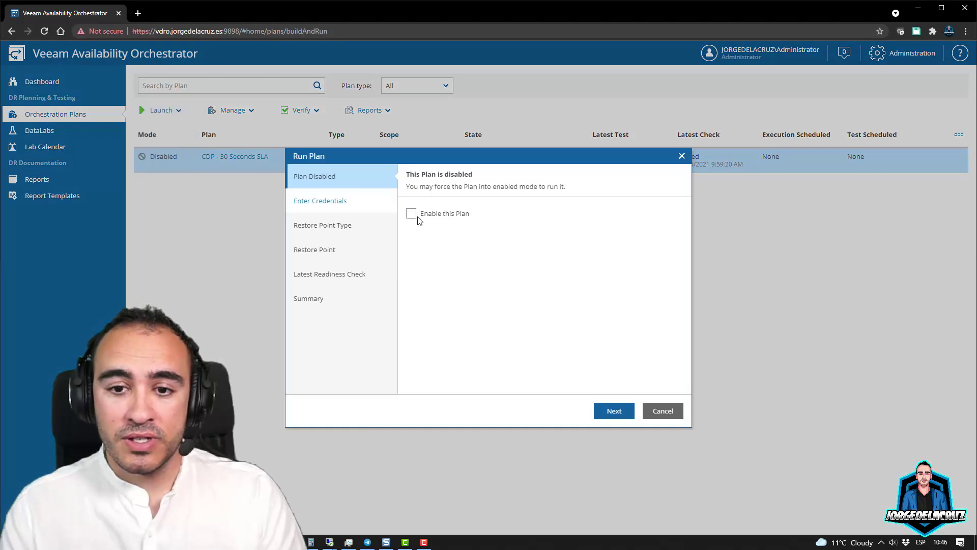
click(617, 411)
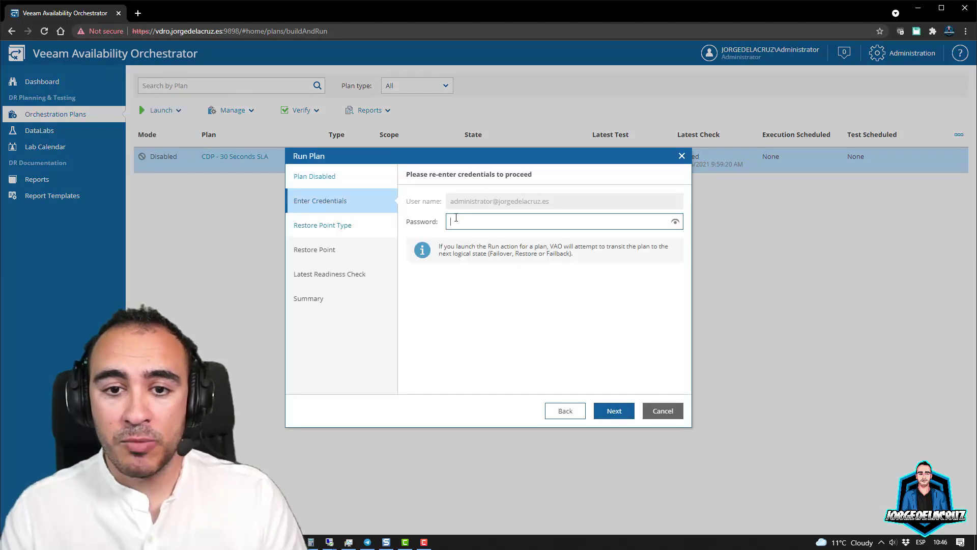
text(***)
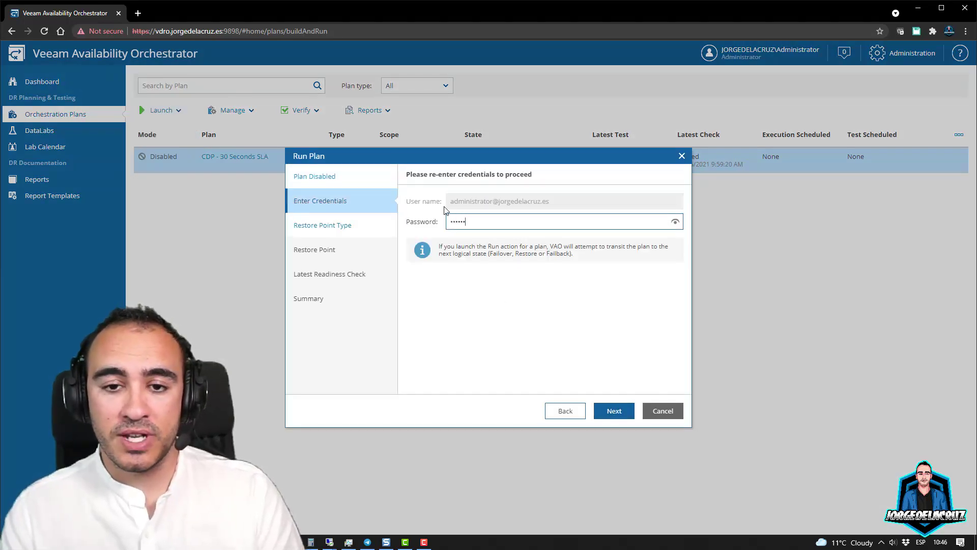
key(Return)
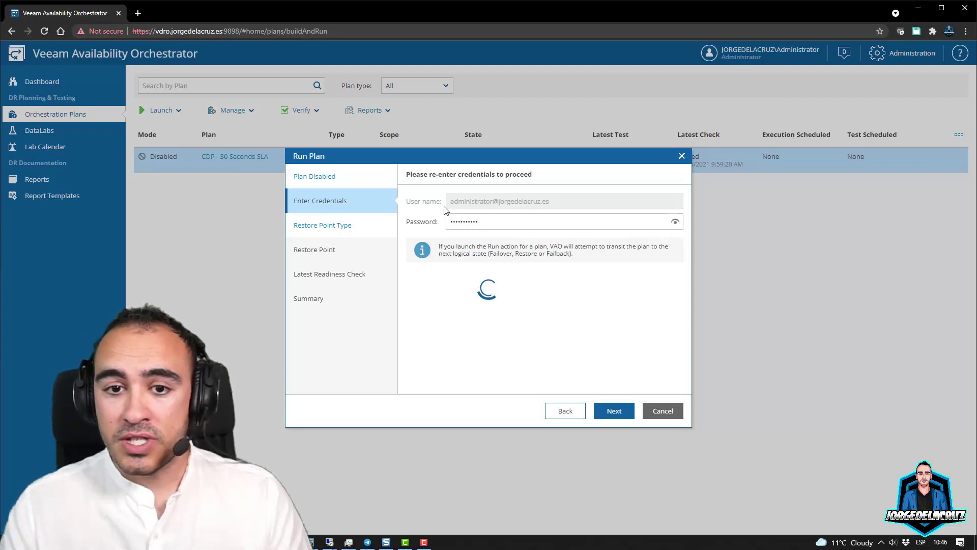
click(603, 412)
click(613, 411)
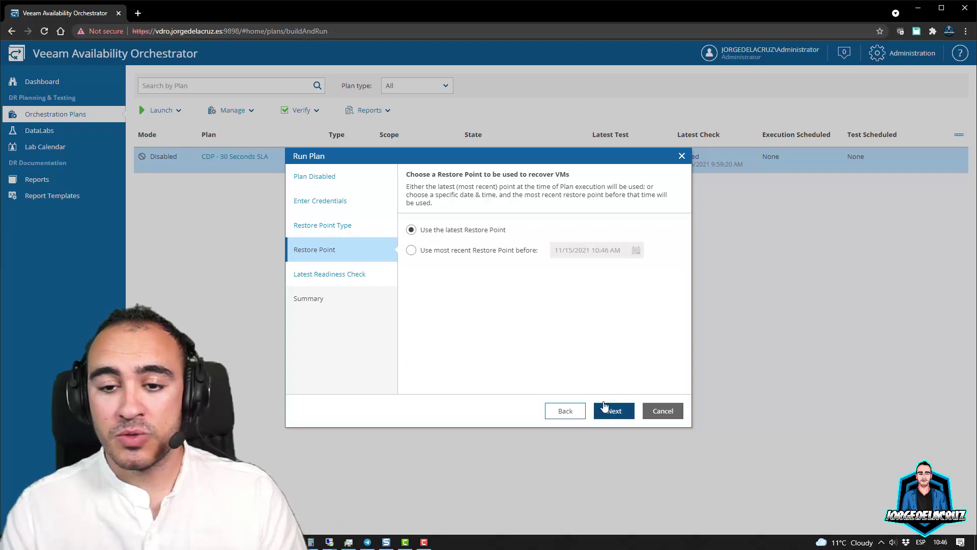
click(610, 416)
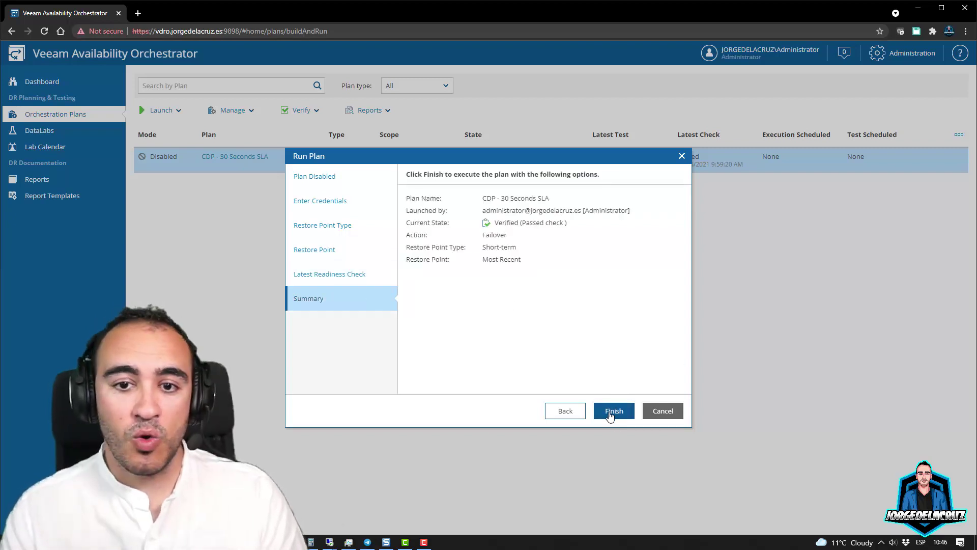
click(613, 414)
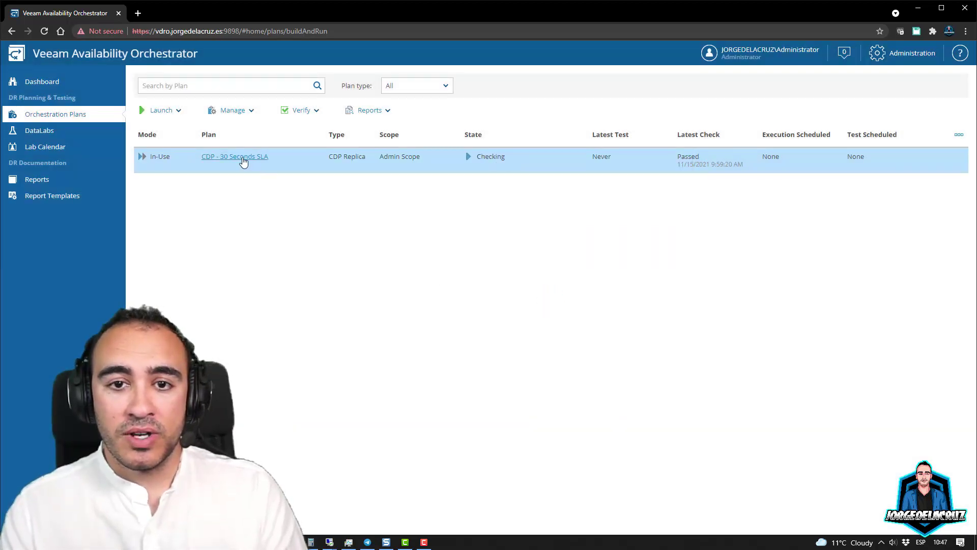
View the running plan's Process CDP Replica VM step details and reload the demo page.
click(243, 161)
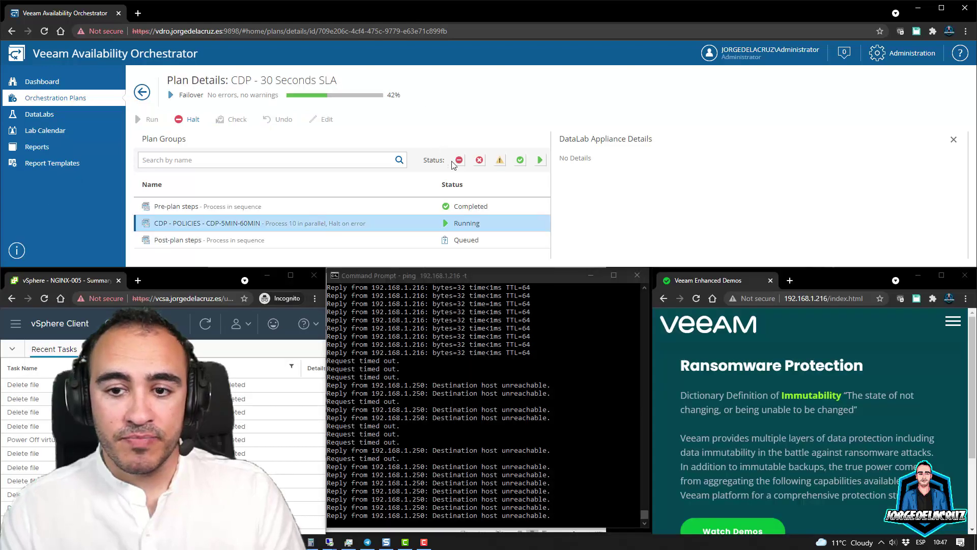
click(655, 230)
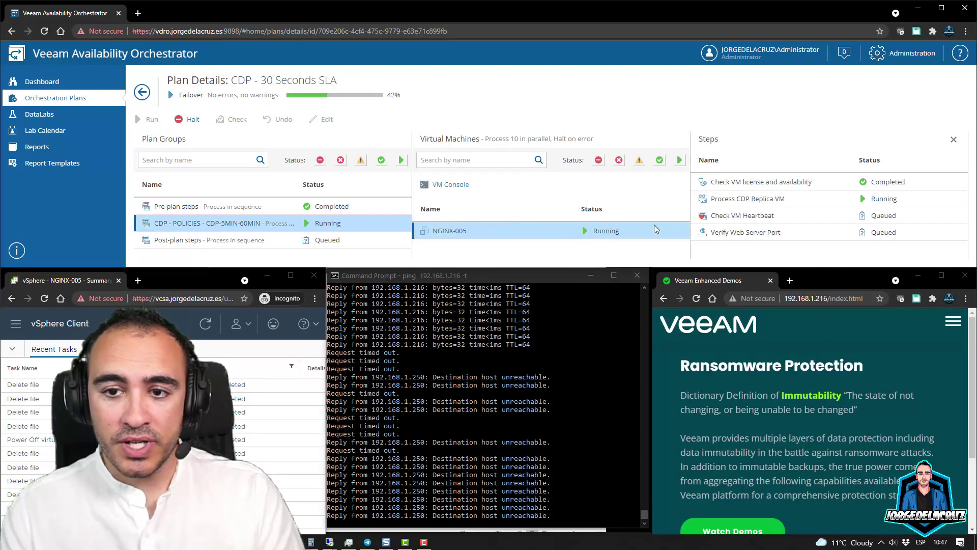
click(764, 199)
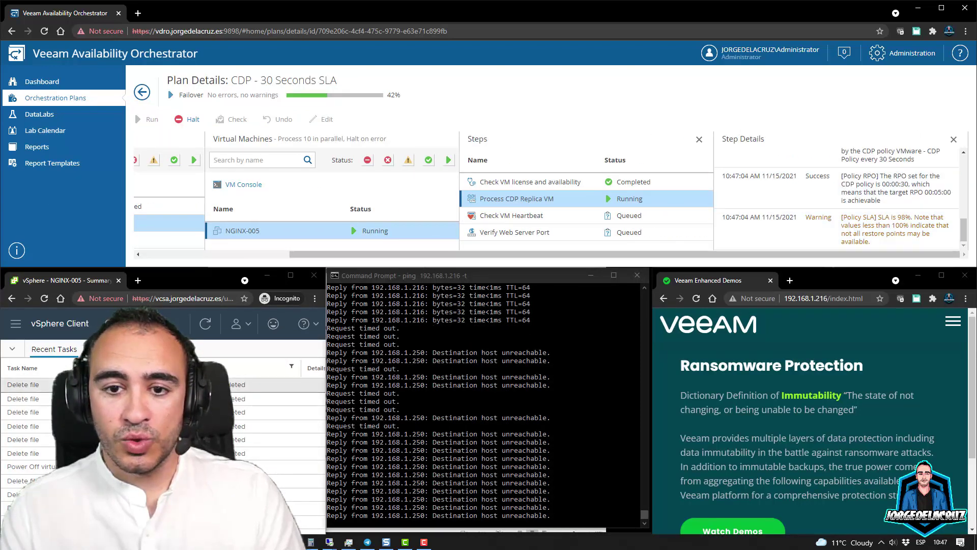
click(696, 298)
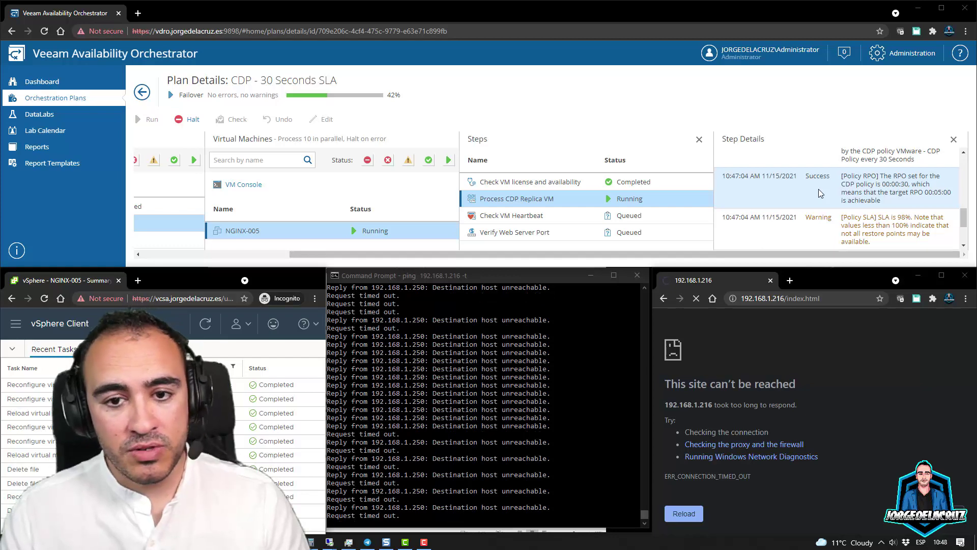
Follow the step progress to 'Waiting for VM to boot' and reload 192.168.1.216 again.
scroll(858, 222, down, 5)
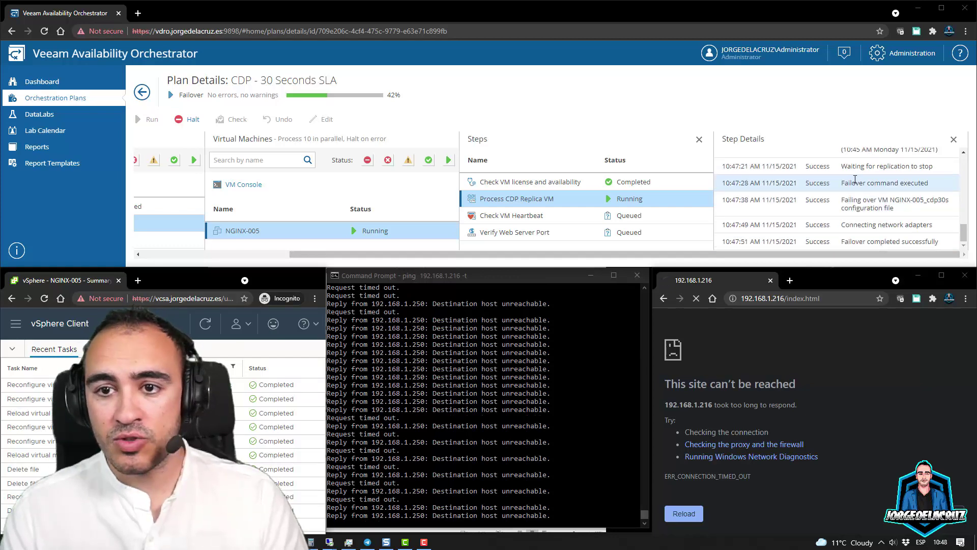
triple_click(858, 222)
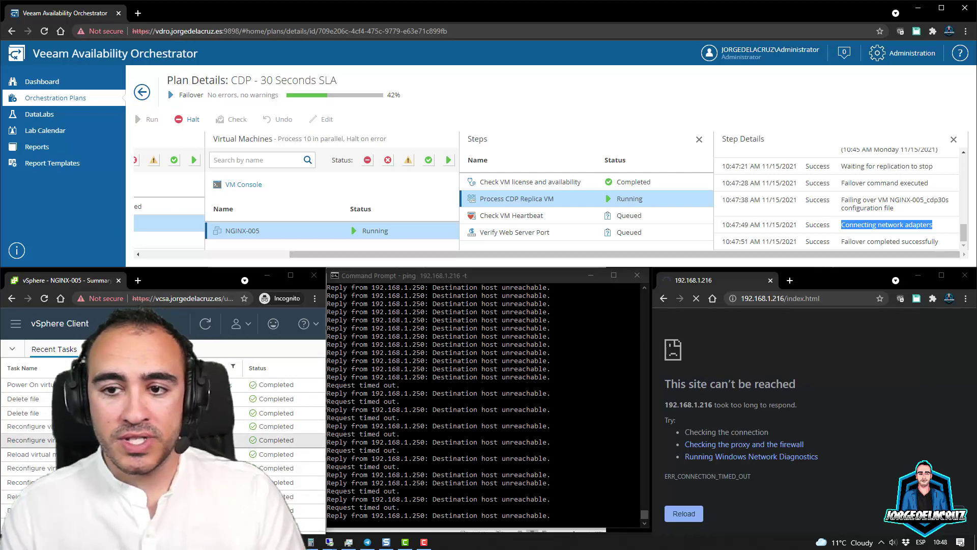
click(891, 225)
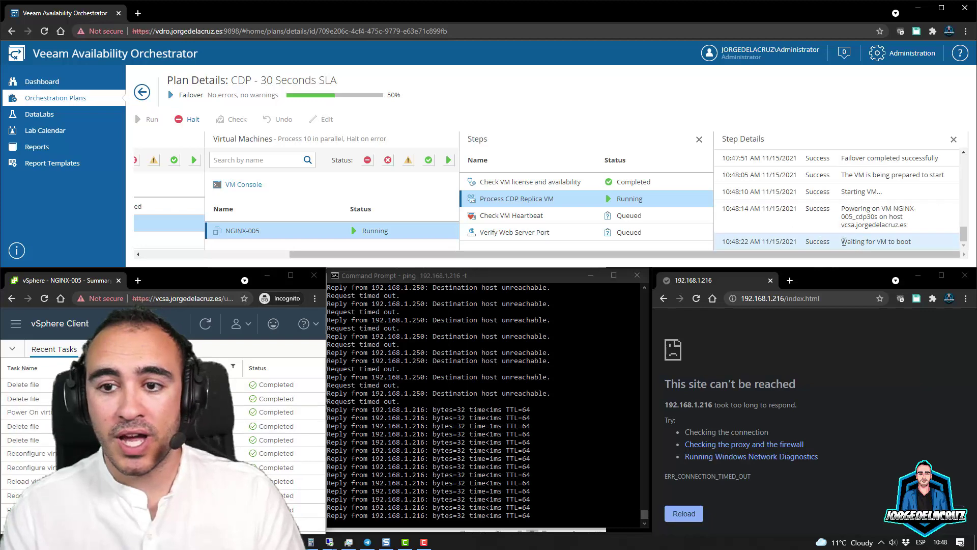
triple_click(843, 241)
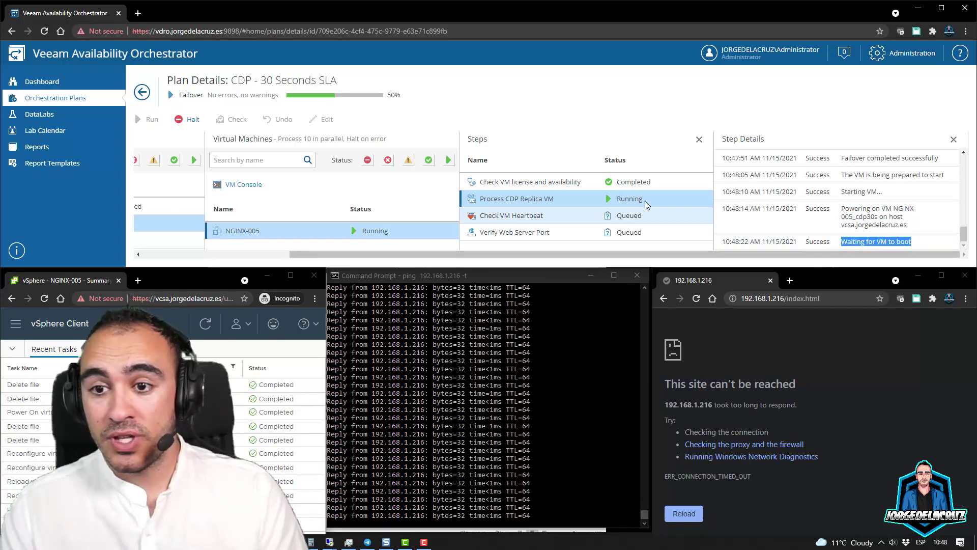
click(696, 298)
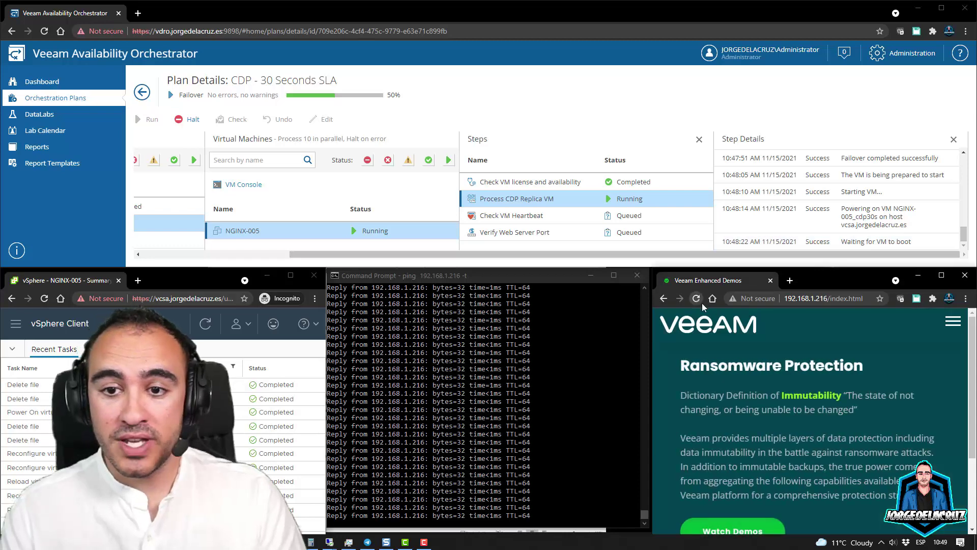
click(702, 304)
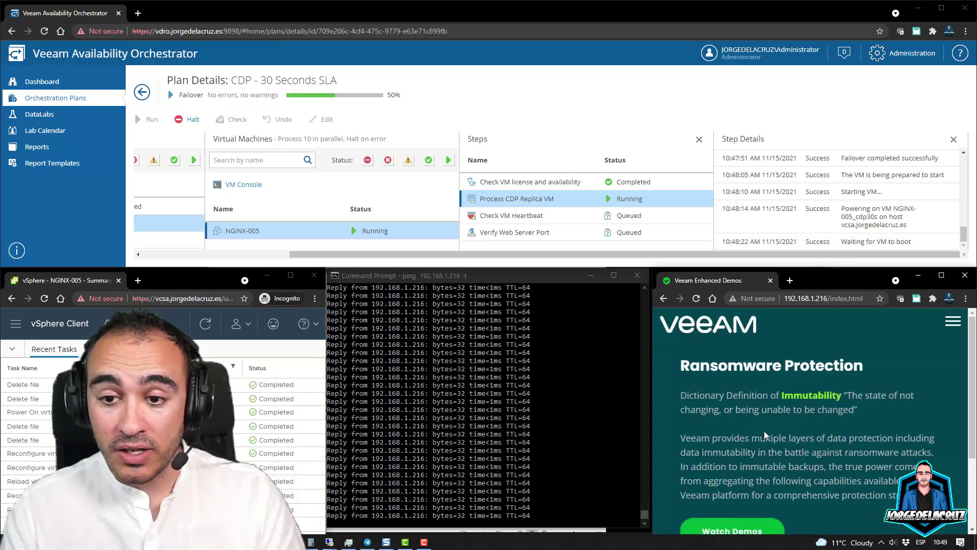
click(951, 323)
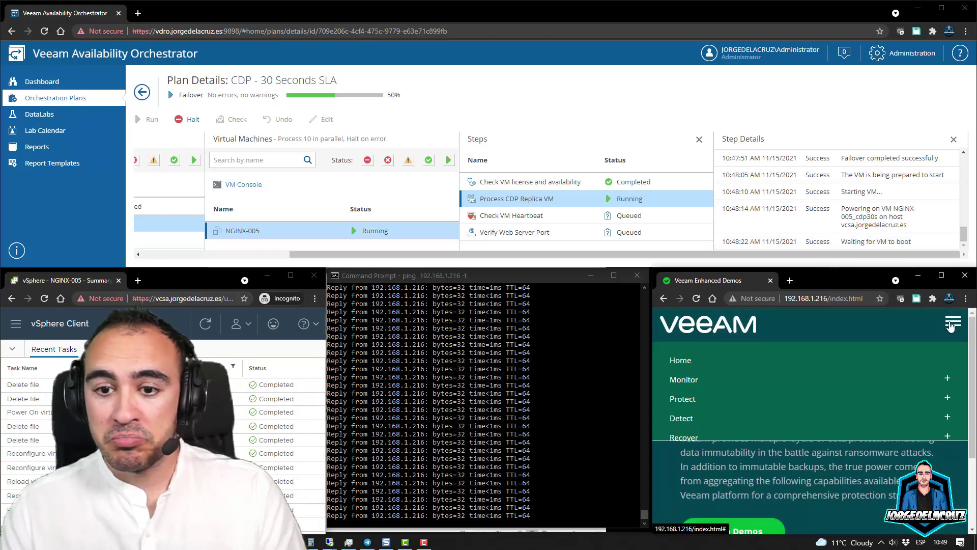
click(711, 382)
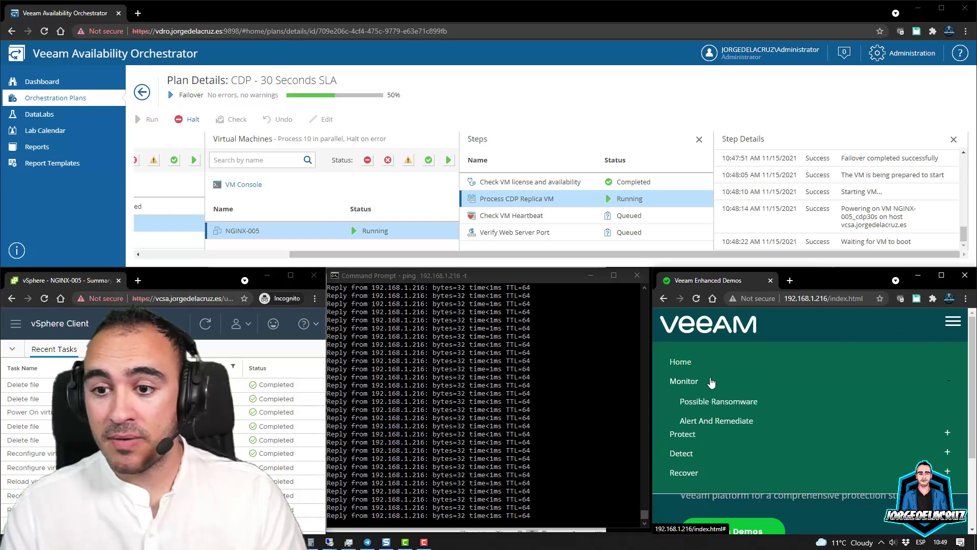
click(708, 421)
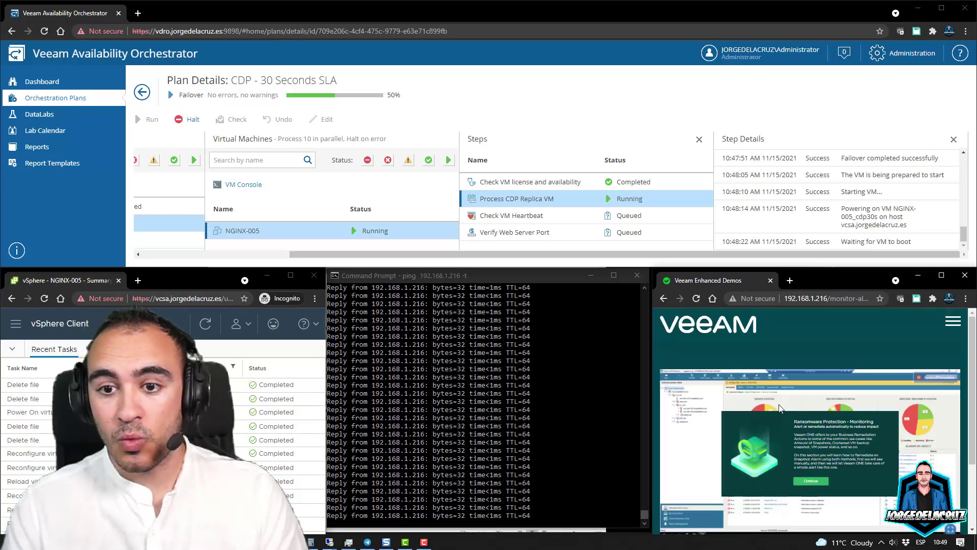
click(714, 326)
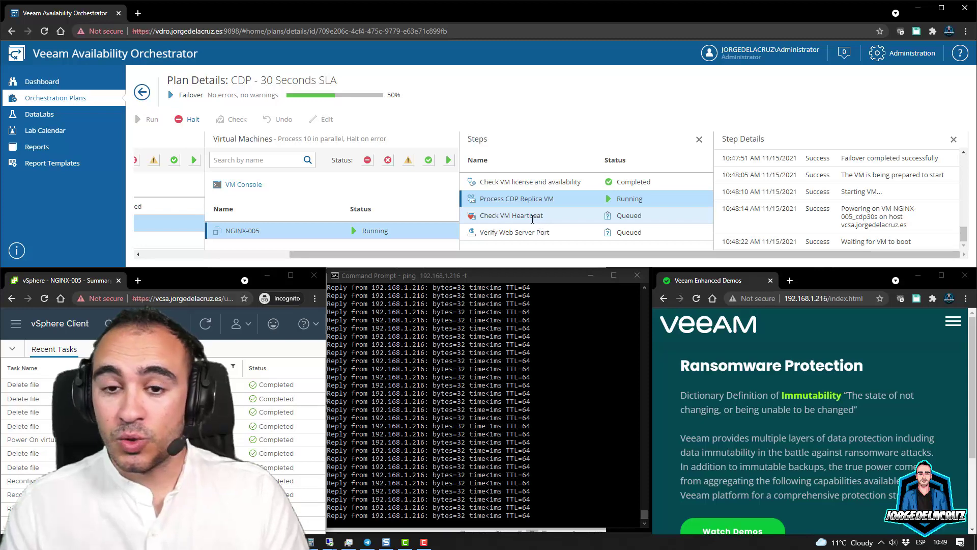
Watch Check VM Heartbeat and Verify Web Server Port confirm port 80 on 192.168.1.216.
click(534, 217)
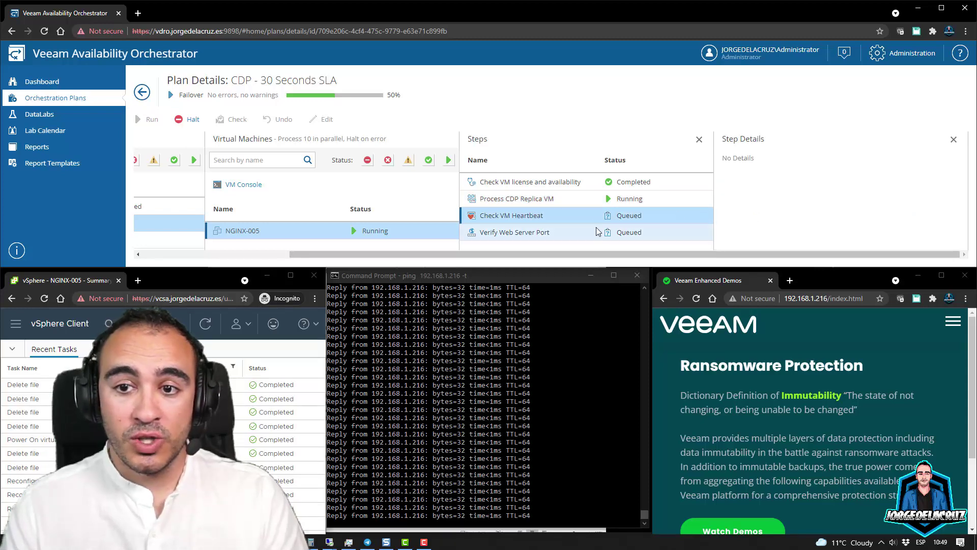
click(529, 199)
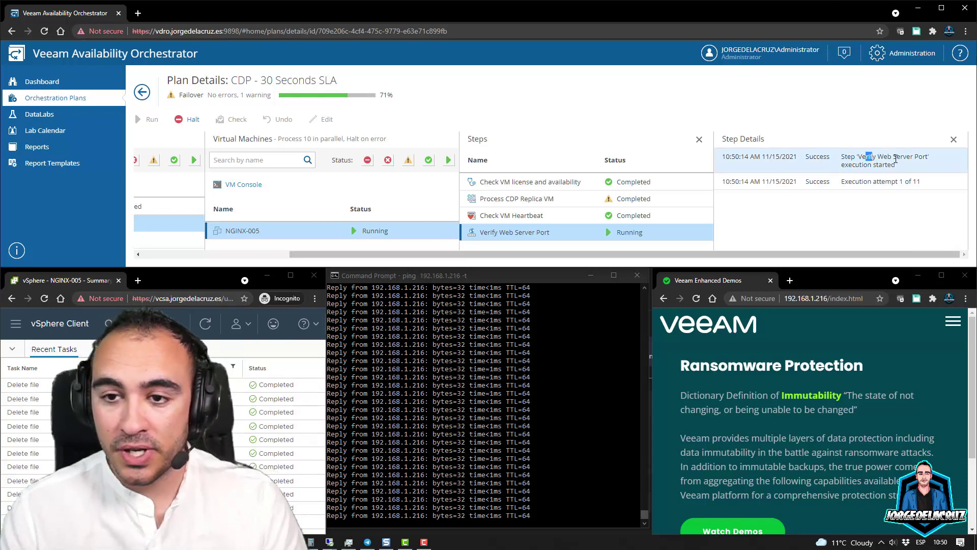
drag(865, 157, 904, 170)
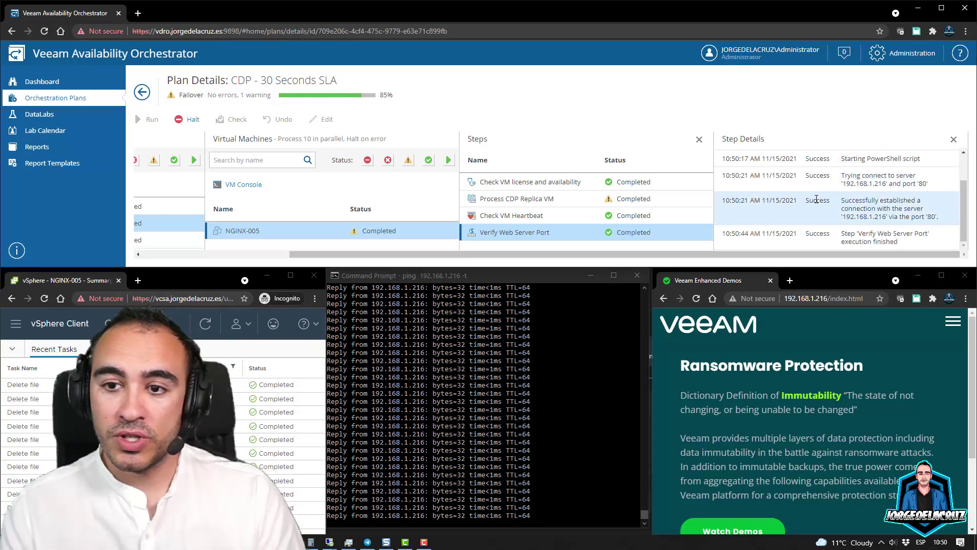
click(720, 295)
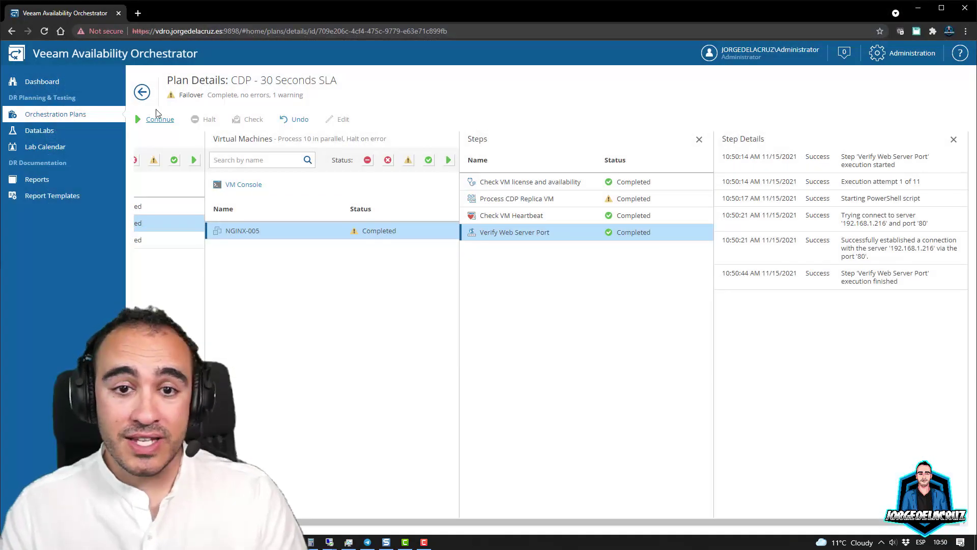
List the plan's execution reports and open the 11/15/2021 10:50 AM Failover report.
click(142, 93)
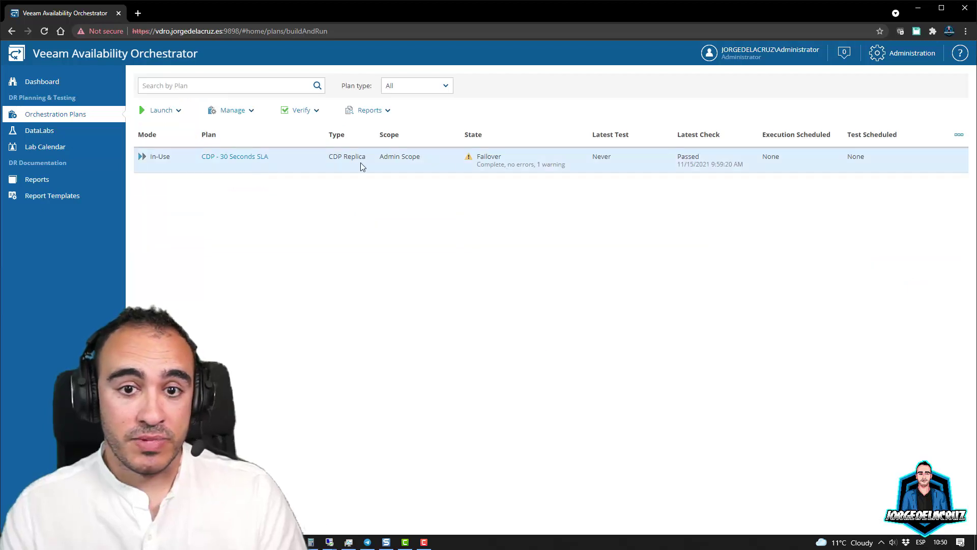
click(302, 162)
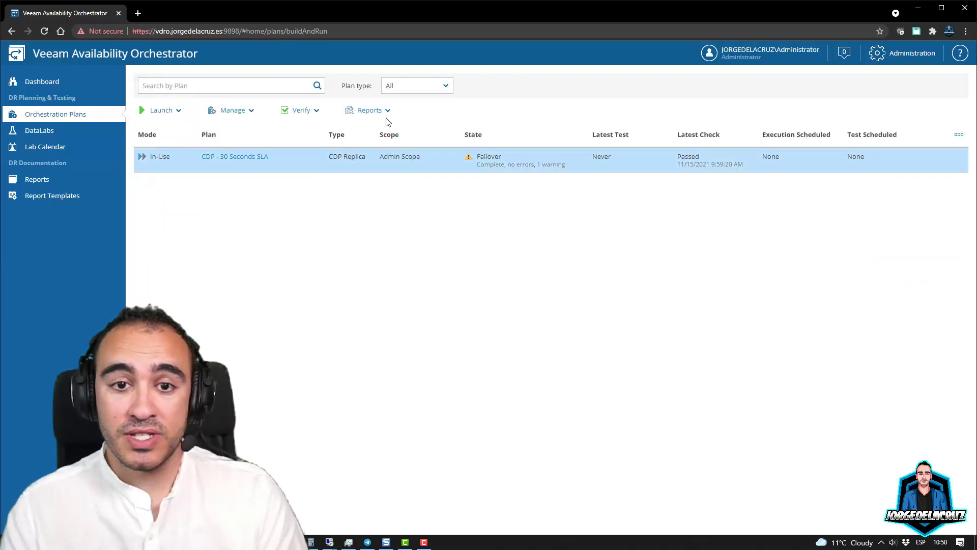
click(386, 112)
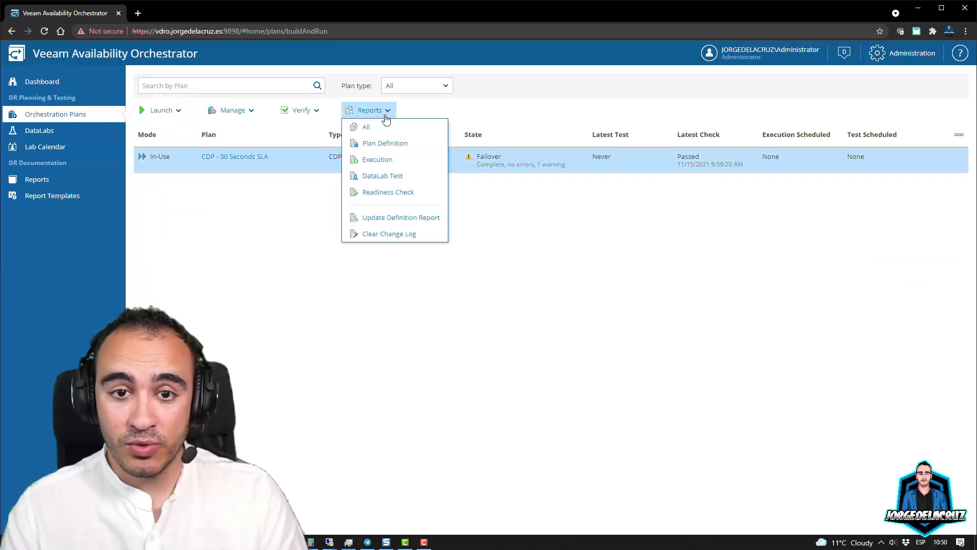
click(377, 160)
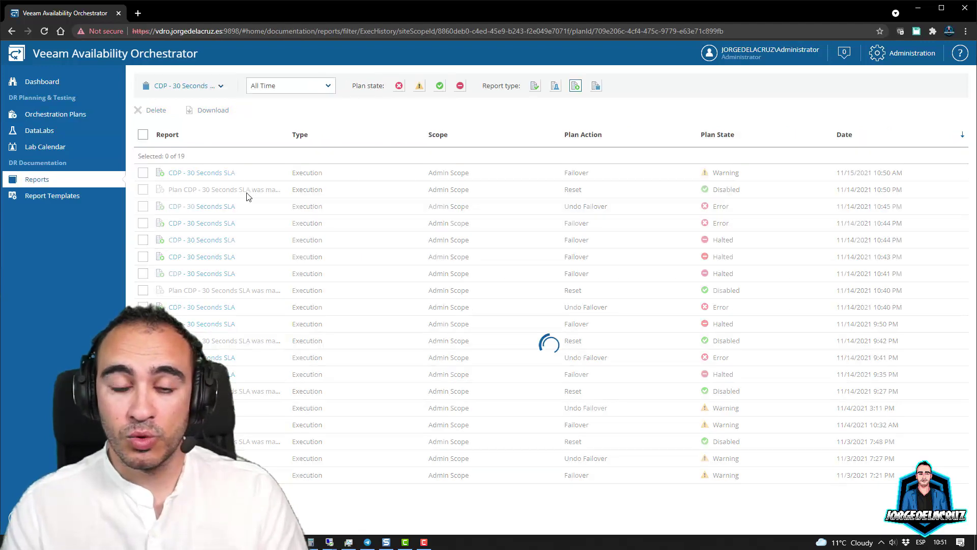
double_click(714, 173)
double_click(860, 173)
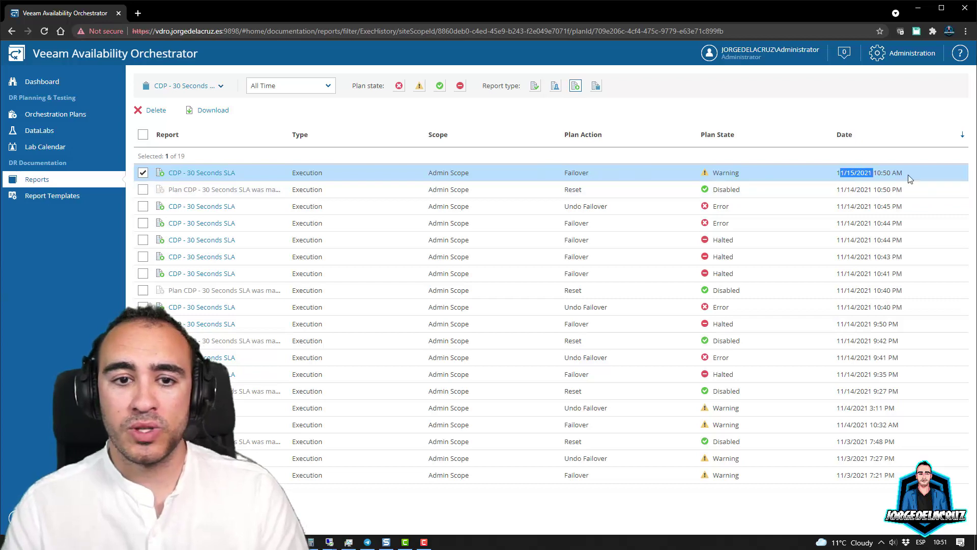
drag(910, 178, 923, 178)
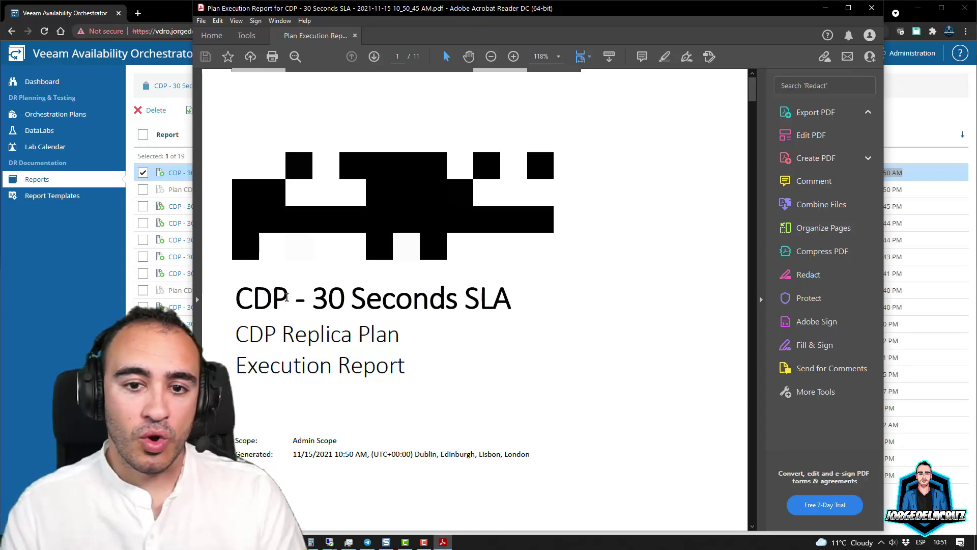
Scroll through page 5 of the report, reviewing the Document Information paragraphs.
drag(272, 302, 253, 301)
click(371, 303)
scroll(371, 302, down, 5)
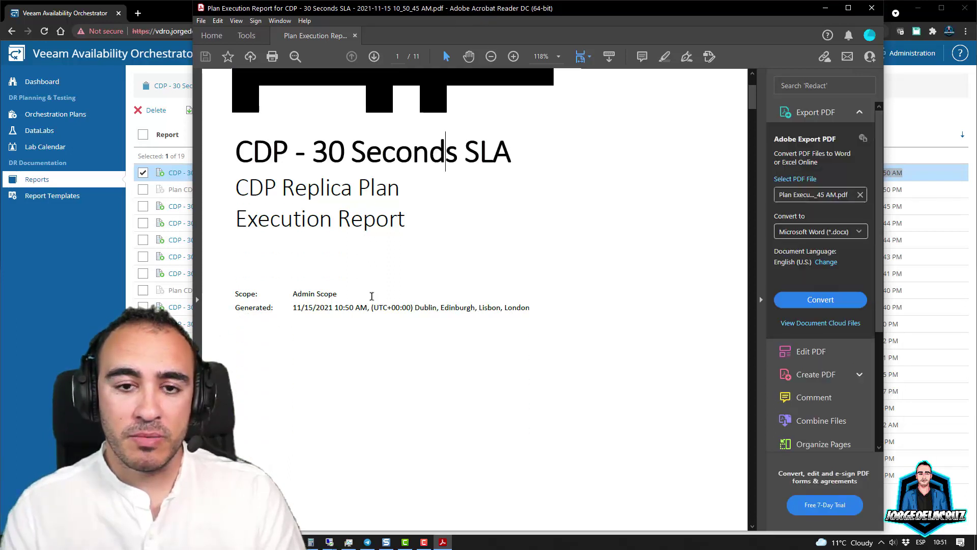
scroll(371, 305, down, 10)
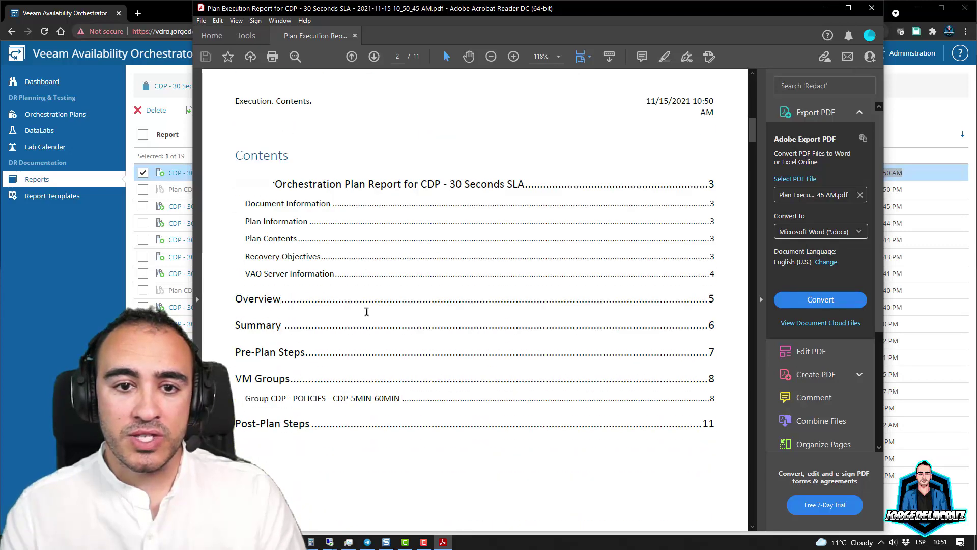
scroll(365, 319, down, 10)
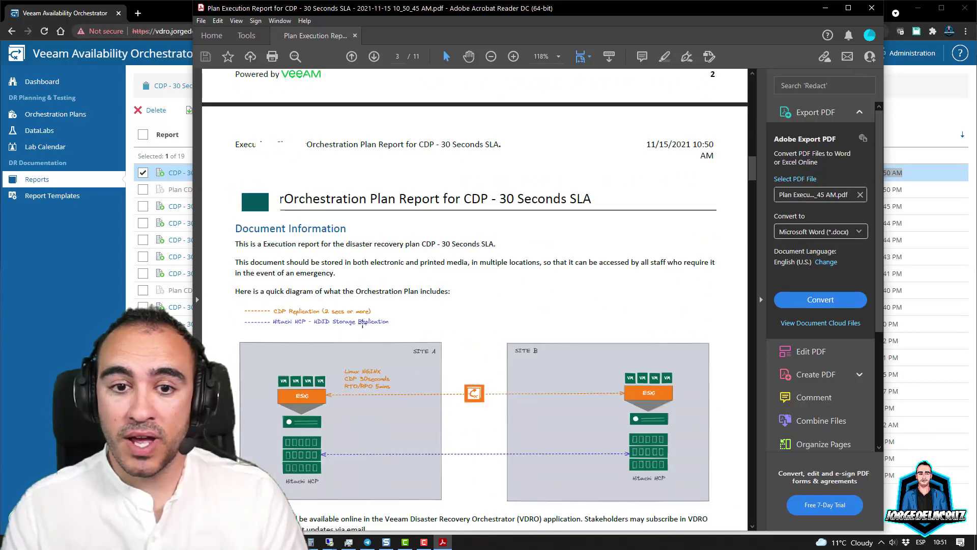
drag(258, 195, 381, 263)
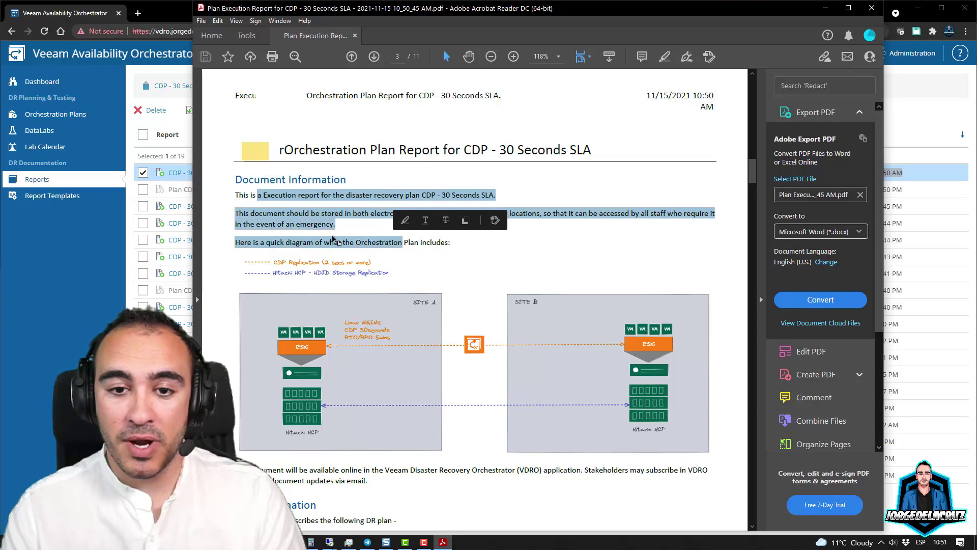
click(333, 236)
scroll(437, 312, down, 1)
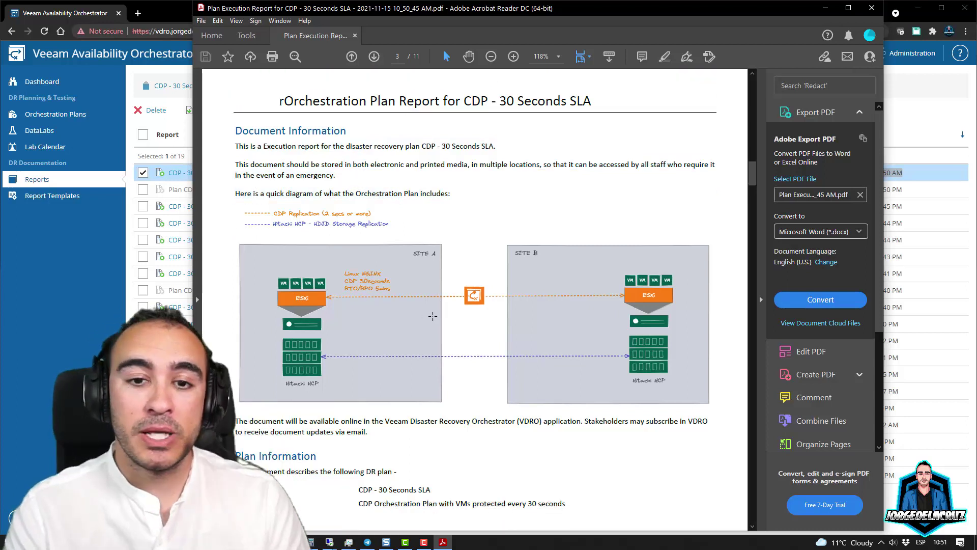
scroll(429, 310, down, 1)
Continue past the replication diagram and 5-minute Target RPO to the page 6 Summary.
click(364, 241)
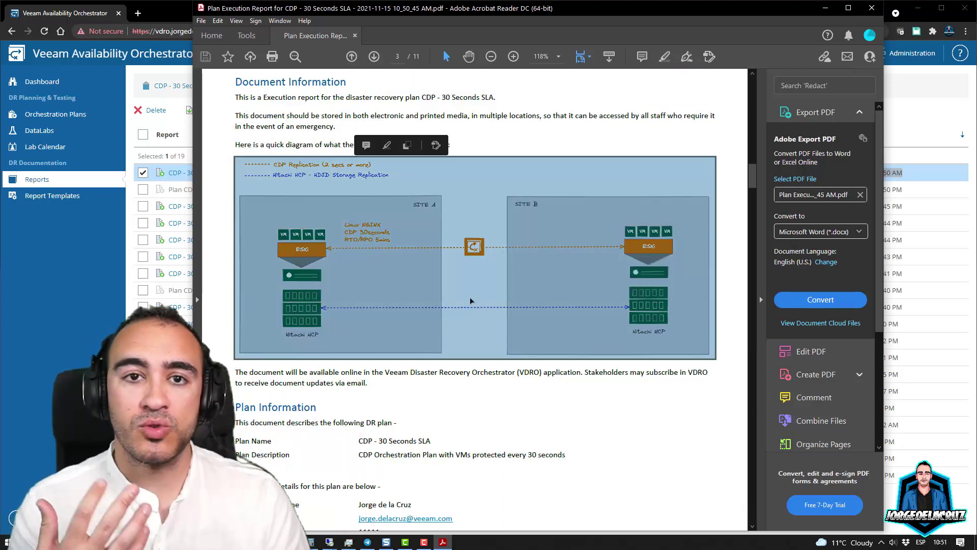
click(420, 372)
scroll(431, 369, down, 2)
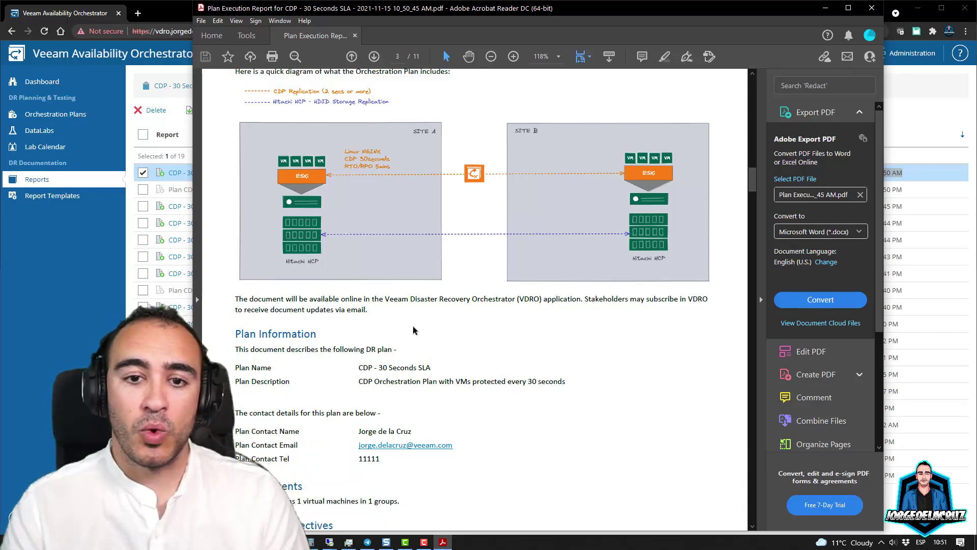
scroll(413, 330, down, 10)
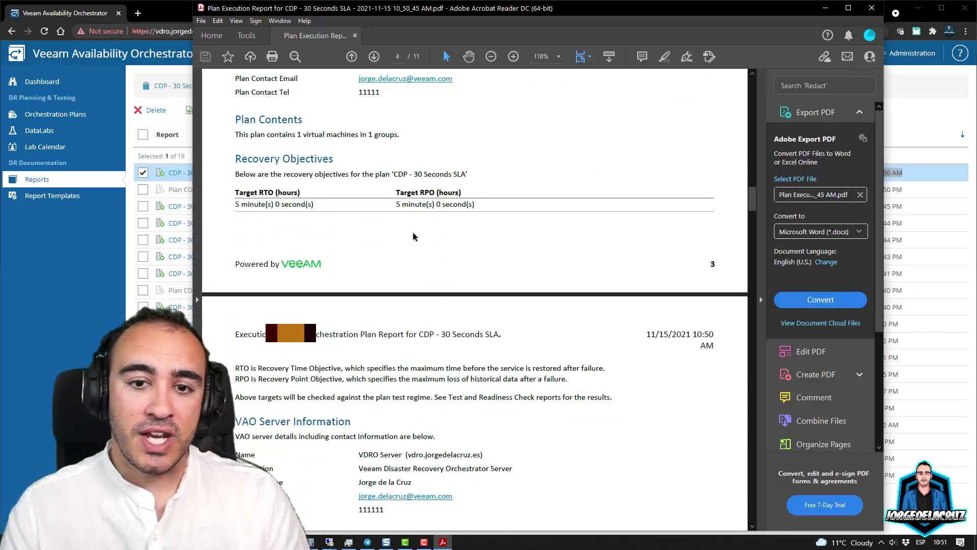
drag(398, 204, 426, 204)
scroll(434, 375, down, 11)
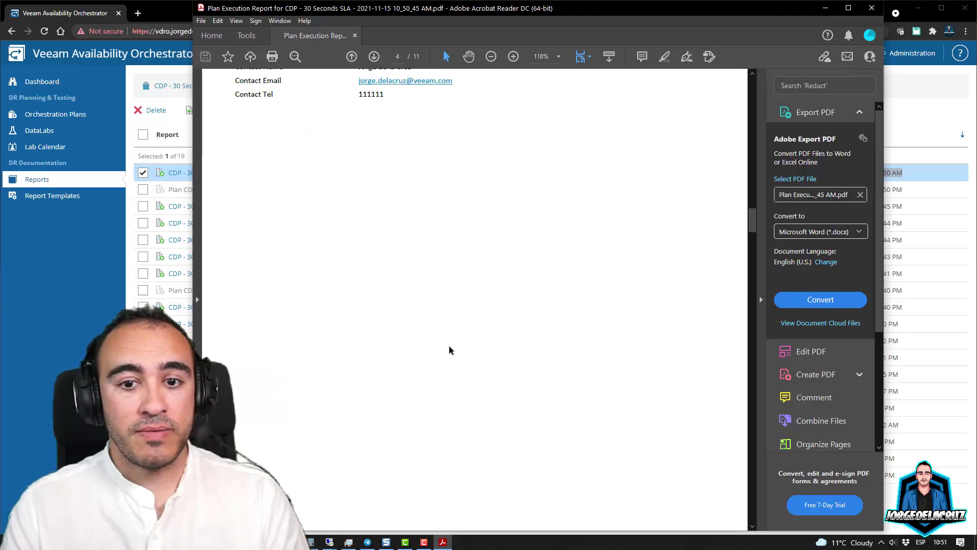
scroll(446, 360, down, 12)
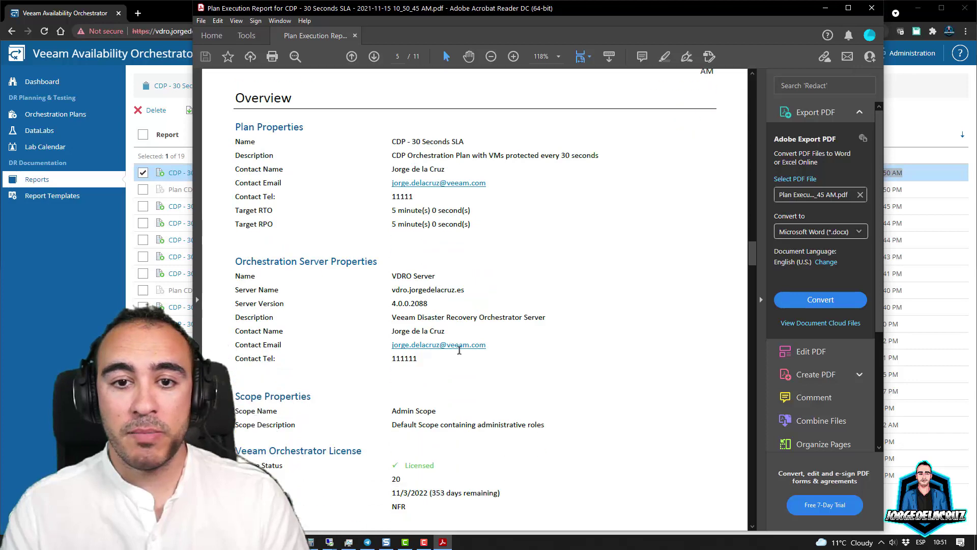
scroll(460, 350, down, 6)
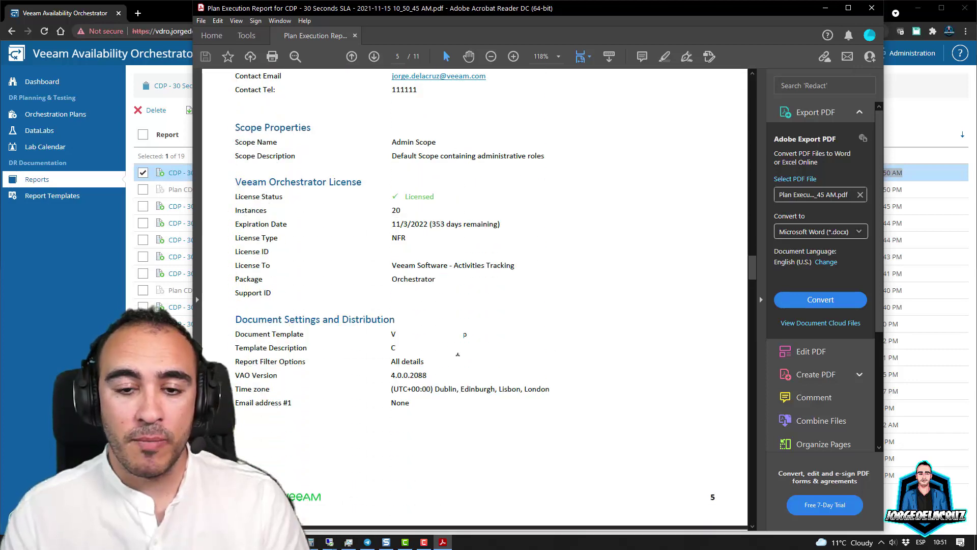
scroll(457, 351, down, 12)
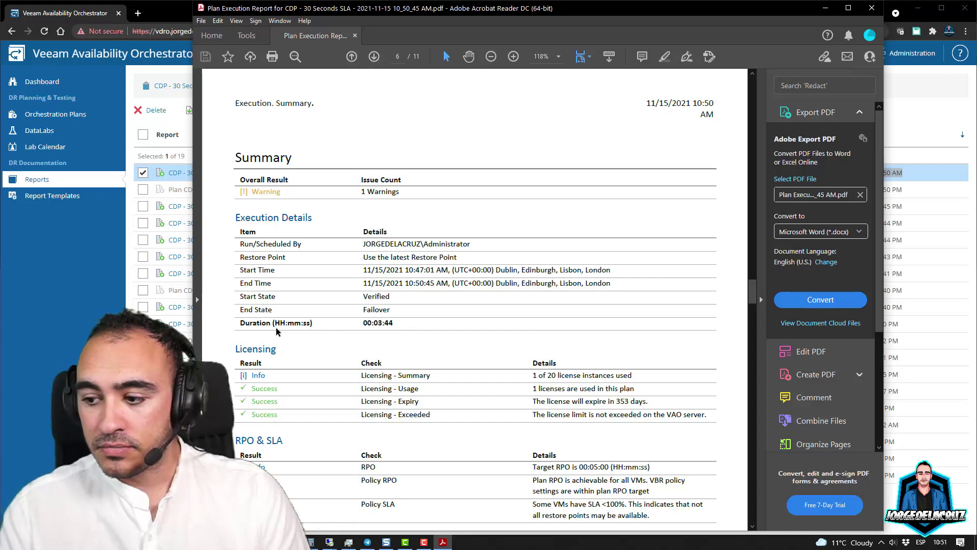
Highlight the 00:03:44 total duration and the Policy RPO row's 00:05:00 target and Success result.
drag(275, 328, 385, 326)
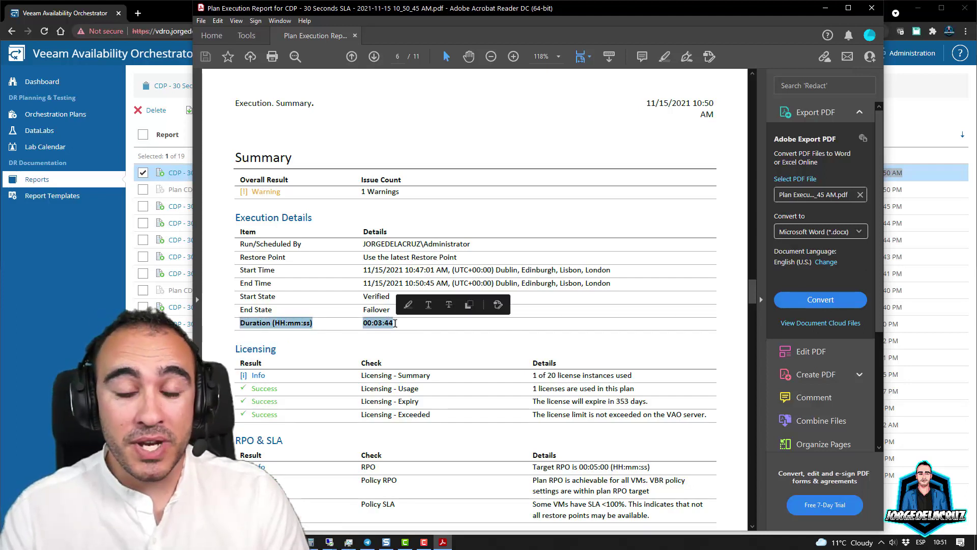
scroll(397, 361, down, 3)
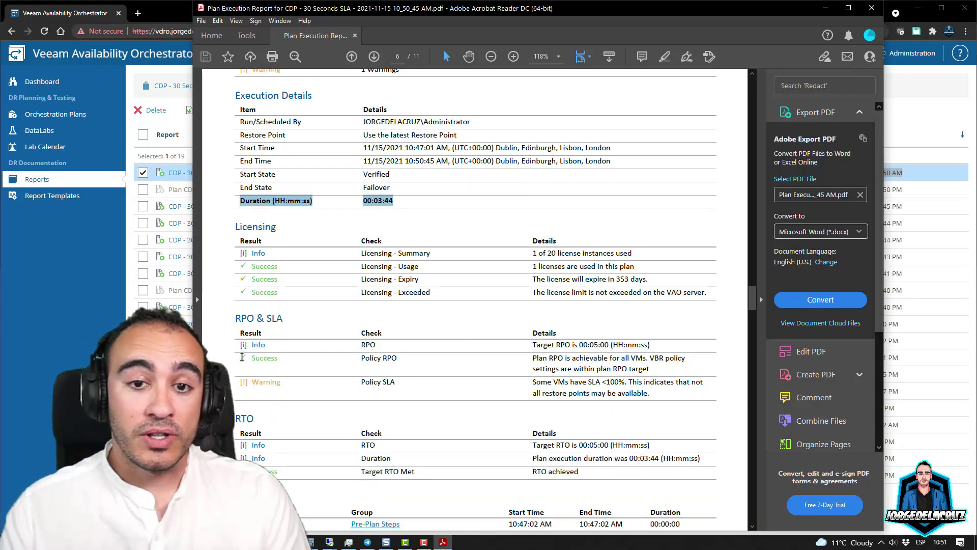
drag(238, 355, 656, 367)
drag(578, 344, 610, 345)
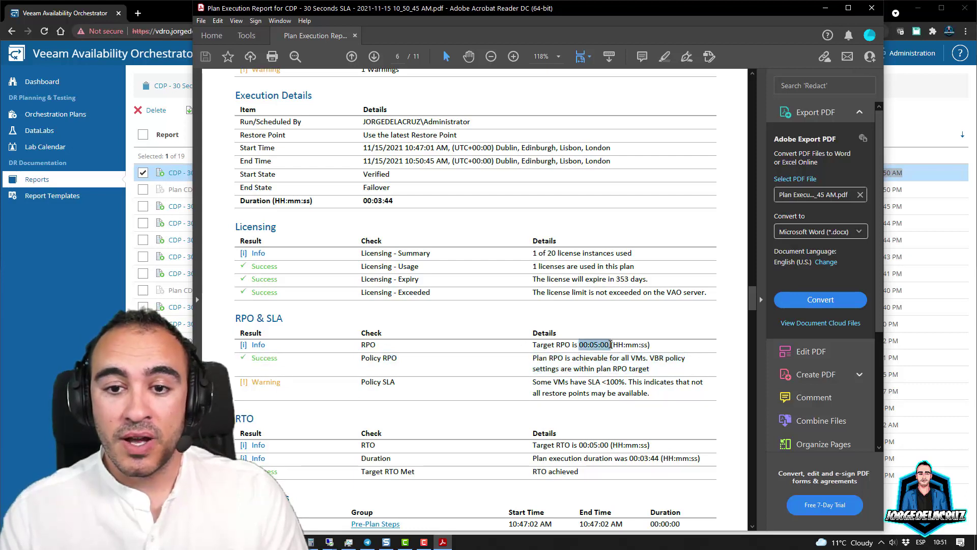
drag(251, 357, 306, 359)
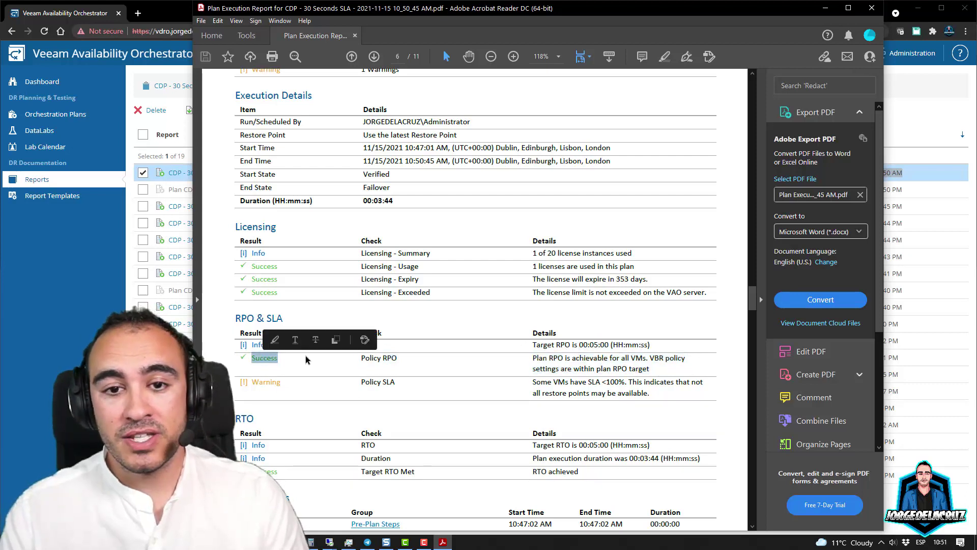
scroll(575, 321, down, 2)
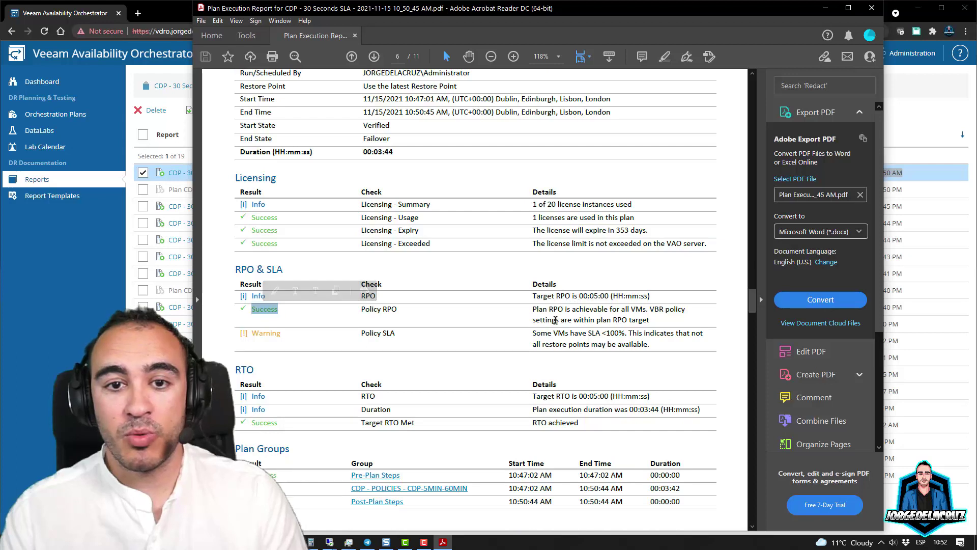
scroll(555, 319, down, 2)
Highlight the 00:03:44 RTO execution duration, then follow the CDP - POLICIES group link.
click(554, 377)
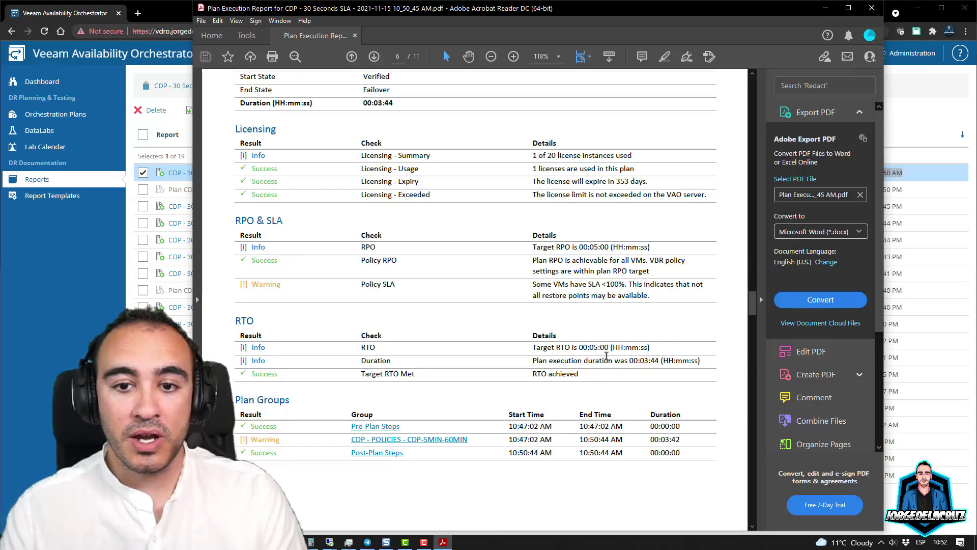
drag(615, 360, 659, 361)
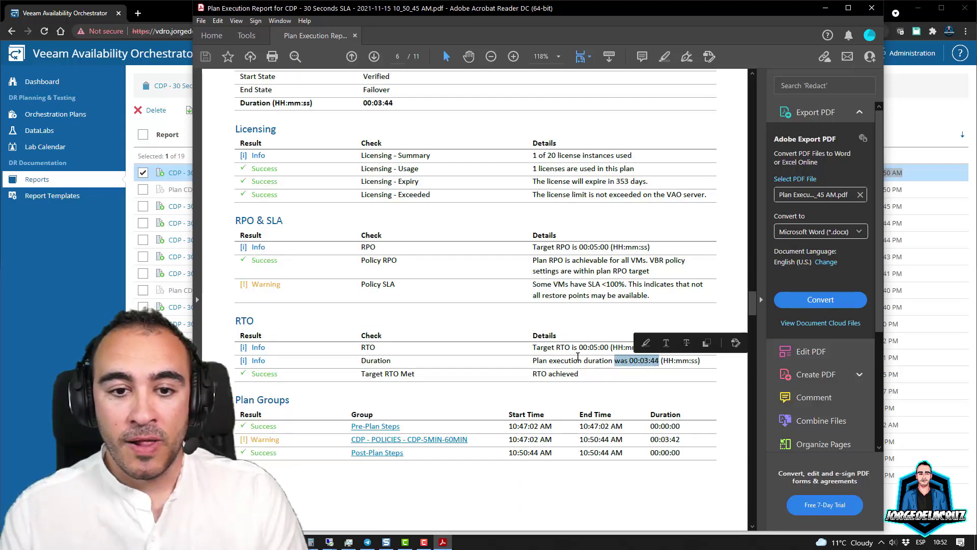
double_click(245, 321)
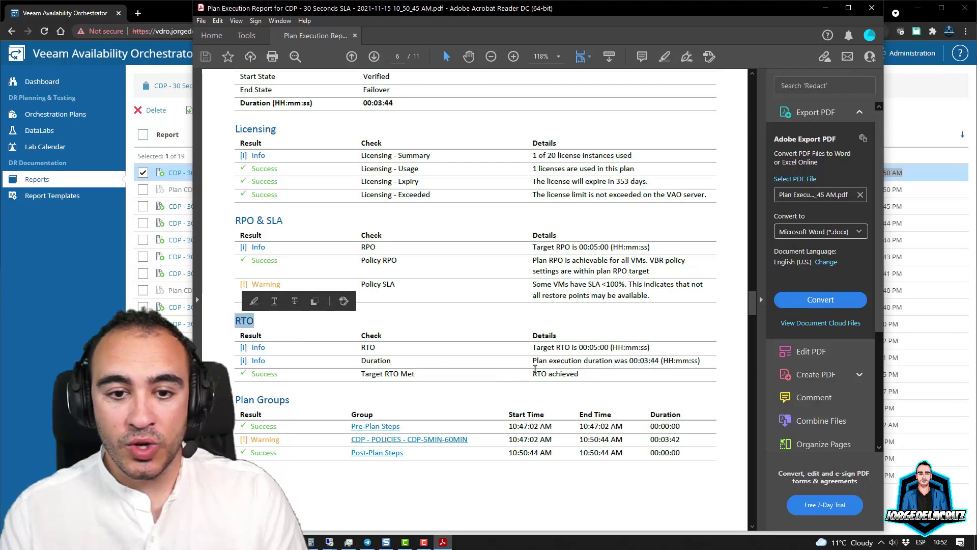
drag(533, 373, 580, 374)
scroll(457, 334, down, 2)
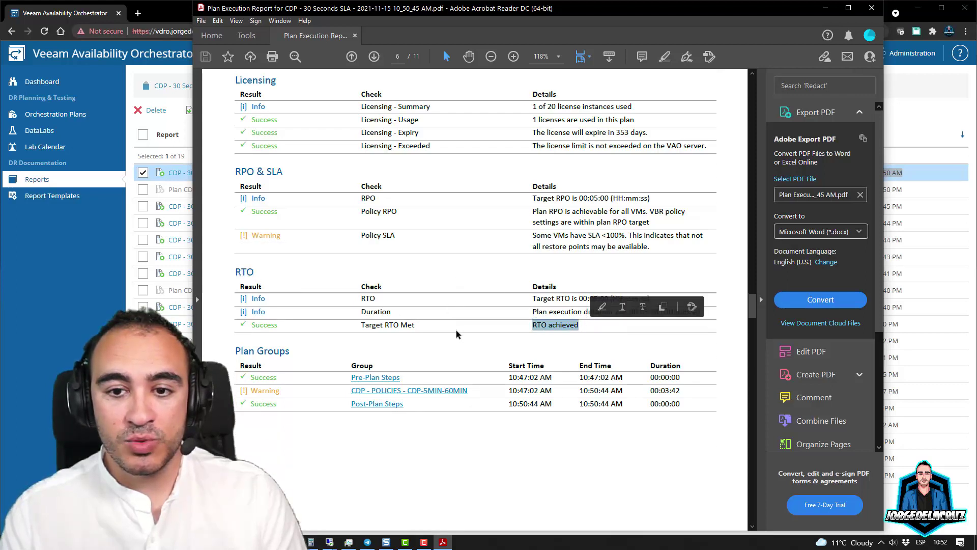
scroll(456, 334, down, 1)
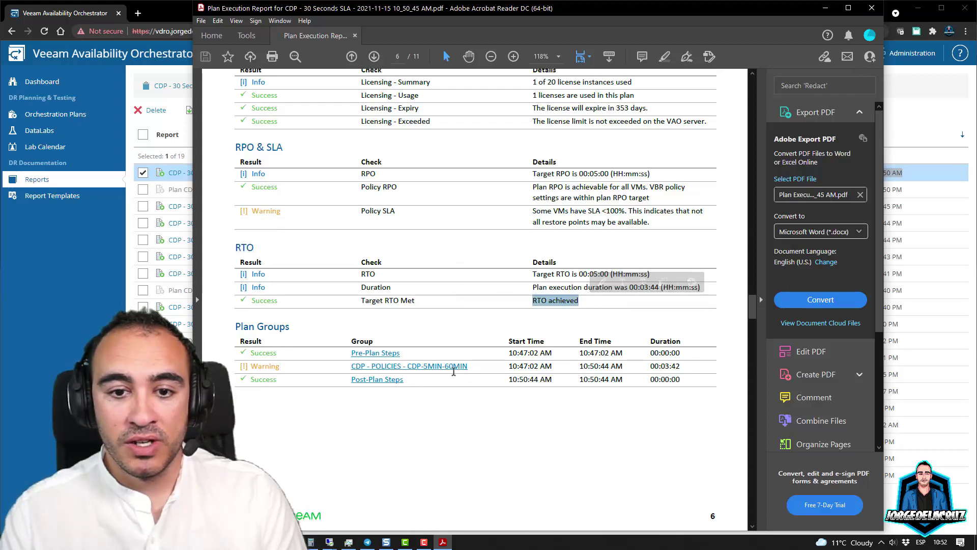
click(412, 366)
Open the VM NGINX-005 details page and review its step results and warning row.
click(339, 140)
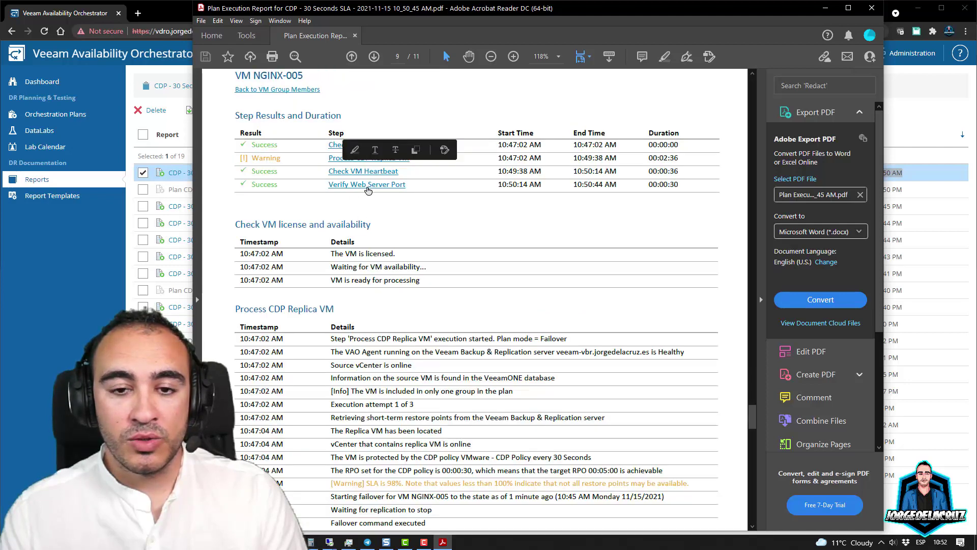
scroll(407, 325, down, 5)
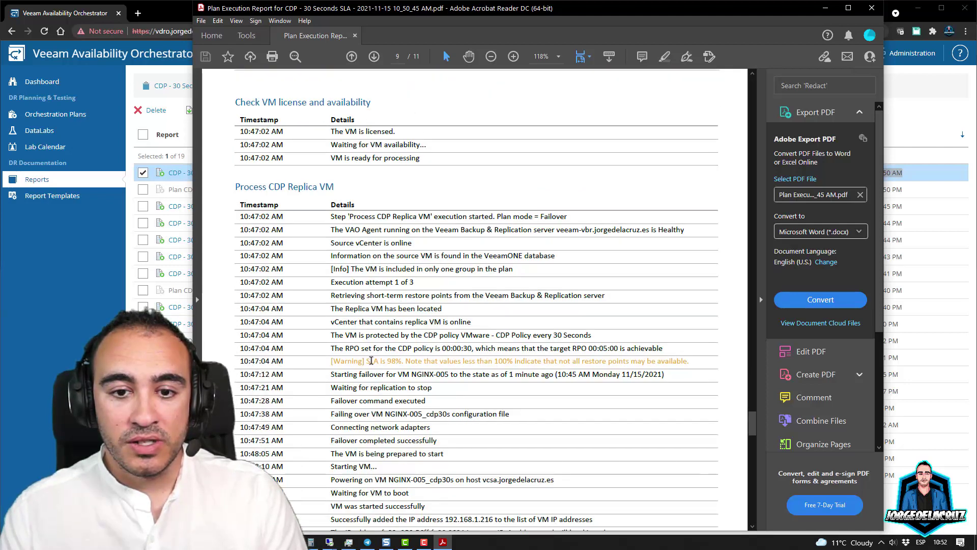
drag(370, 360, 461, 362)
click(375, 310)
scroll(374, 305, down, 2)
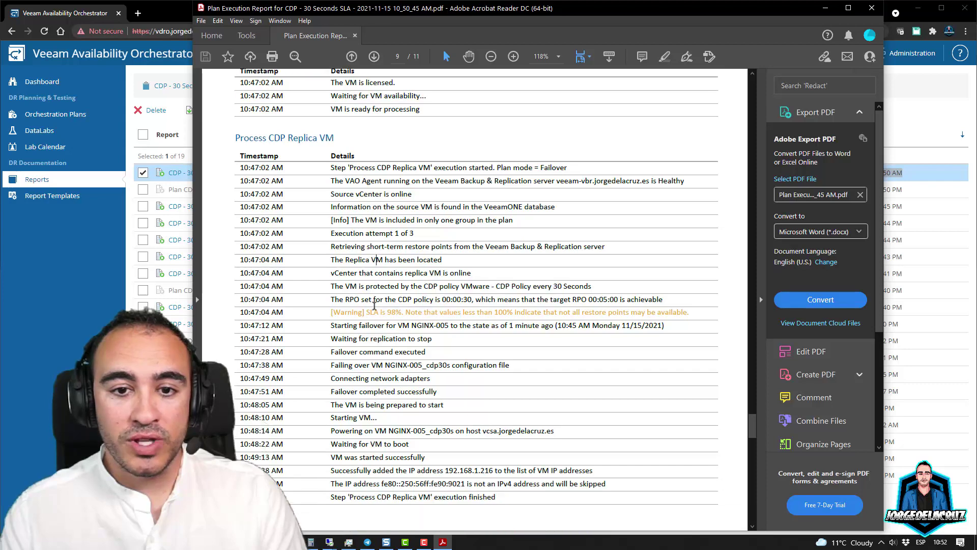
scroll(375, 305, down, 20)
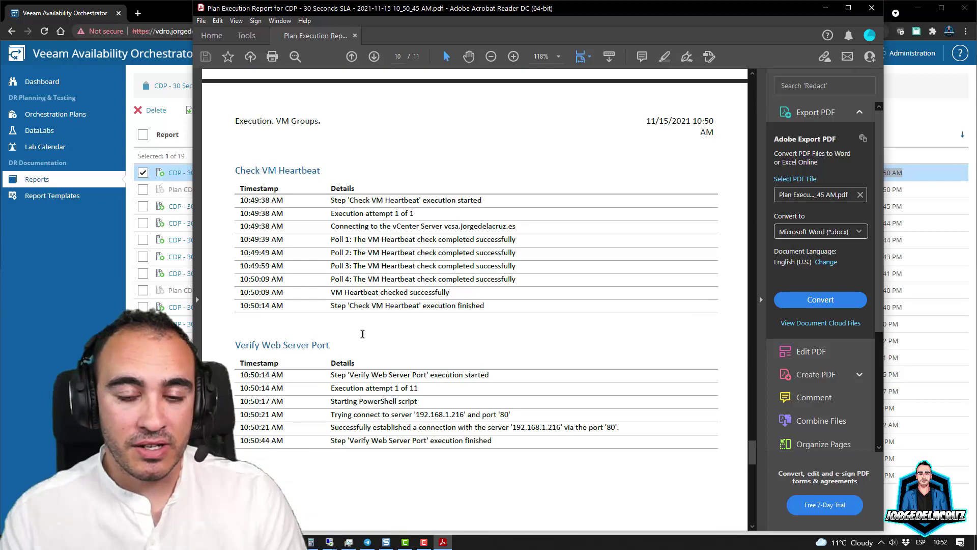
scroll(363, 334, down, 5)
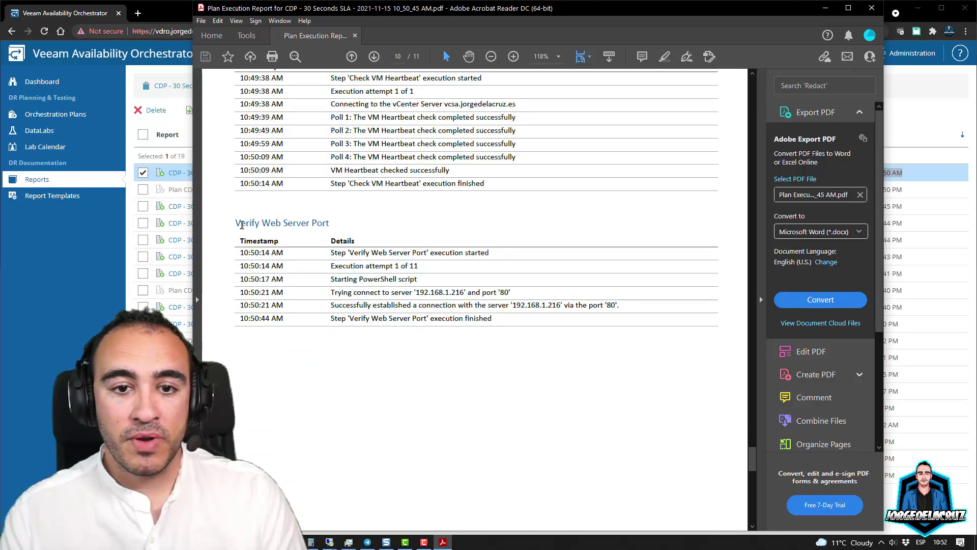
Review the Verify Web Server Port log on page 10, then close Acrobat with Alt+F4.
drag(238, 224, 513, 324)
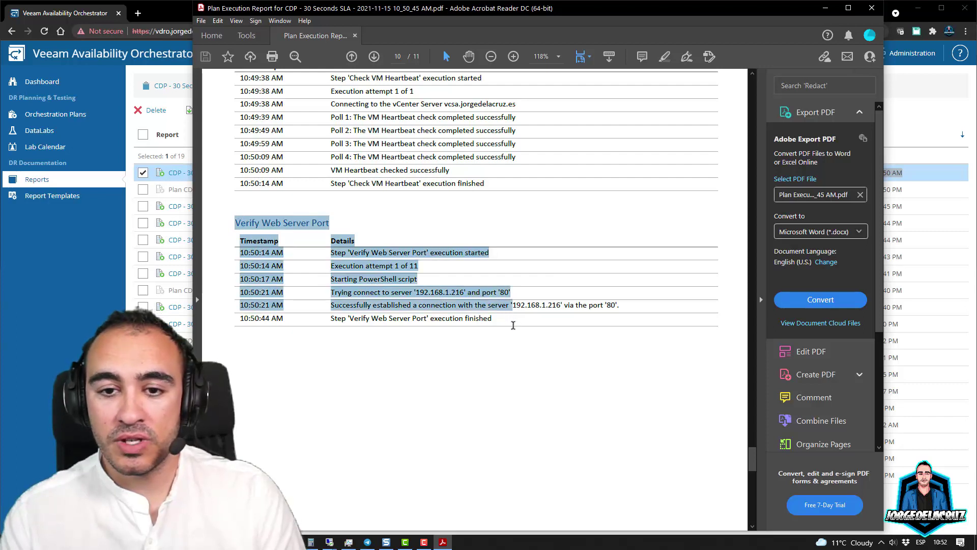
click(494, 294)
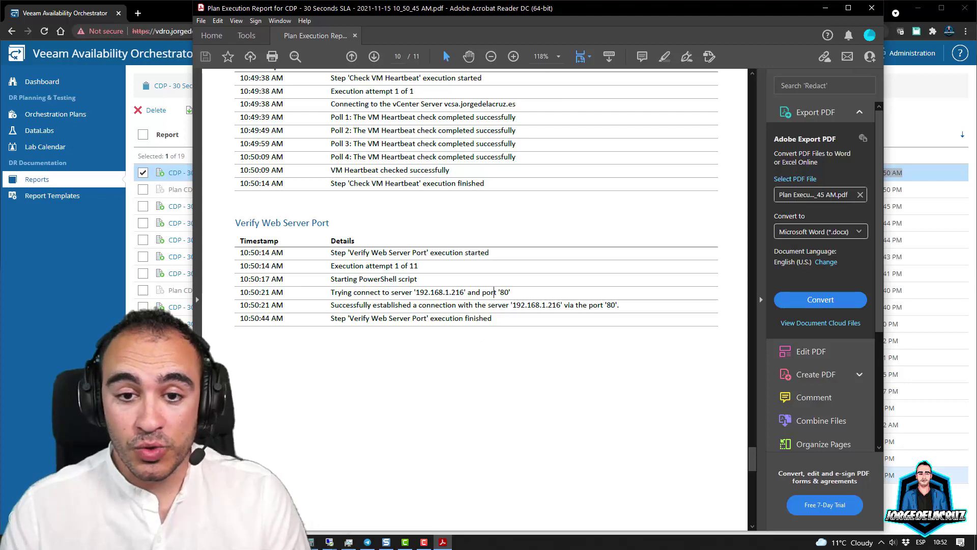
key(alt+F4)
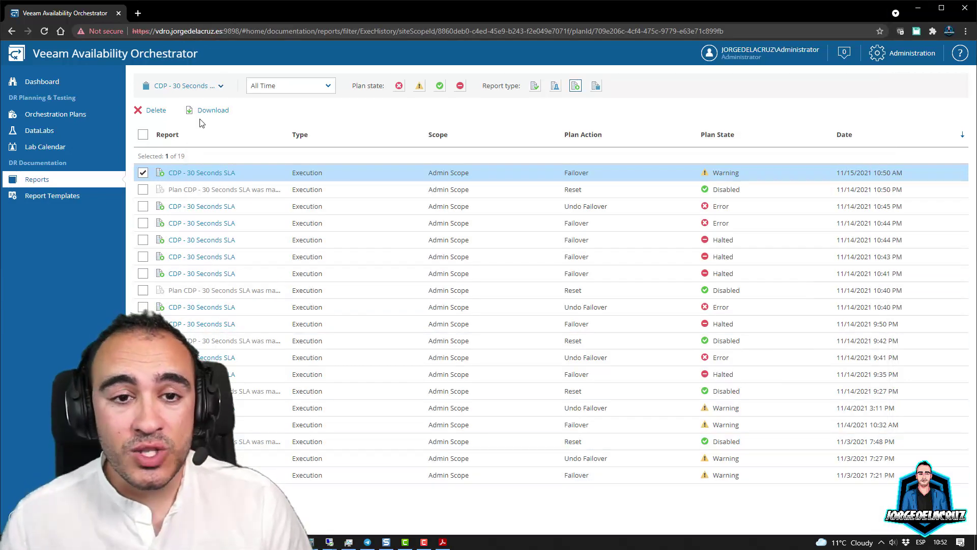
Continue the CDP - 30 Seconds SLA plan from Orchestration Plans, entering the account password.
click(49, 115)
click(174, 161)
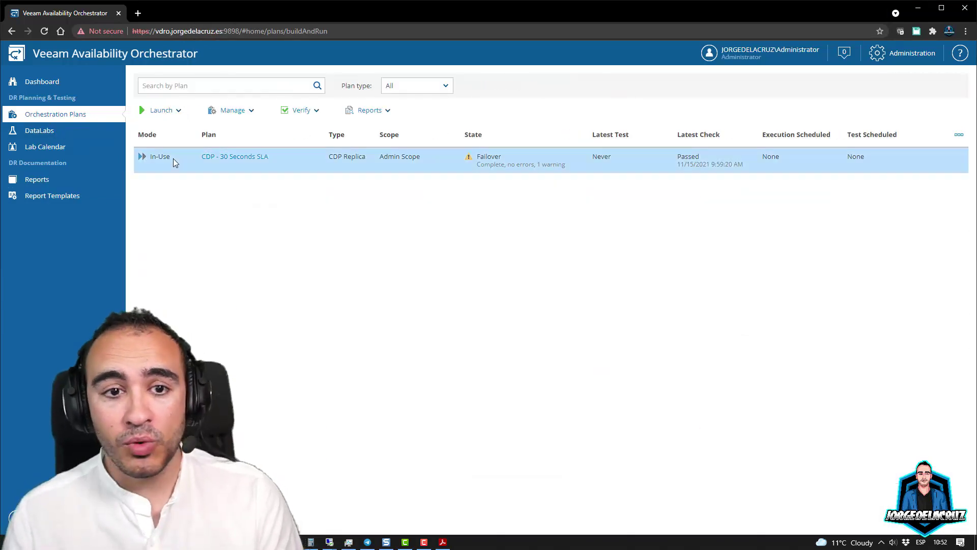
click(175, 112)
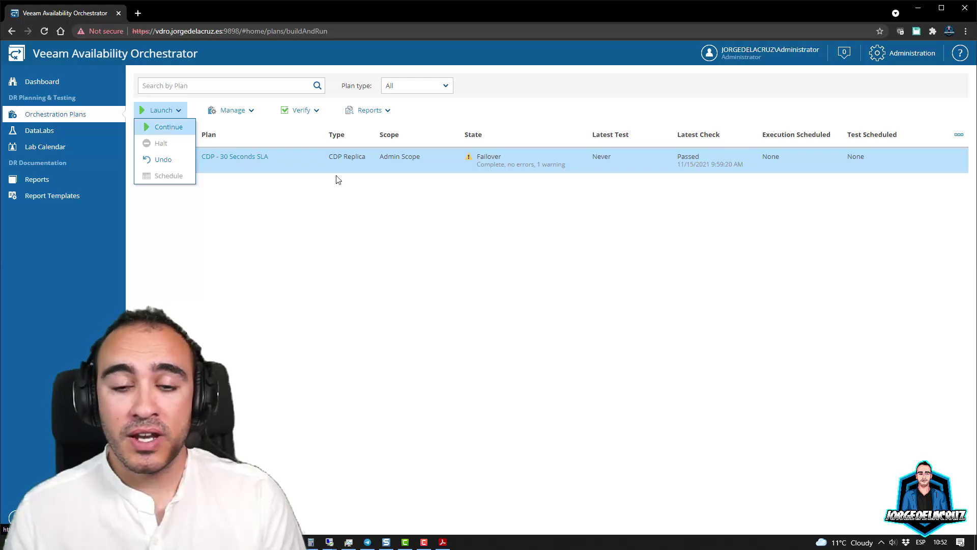
key(Return)
text(***)
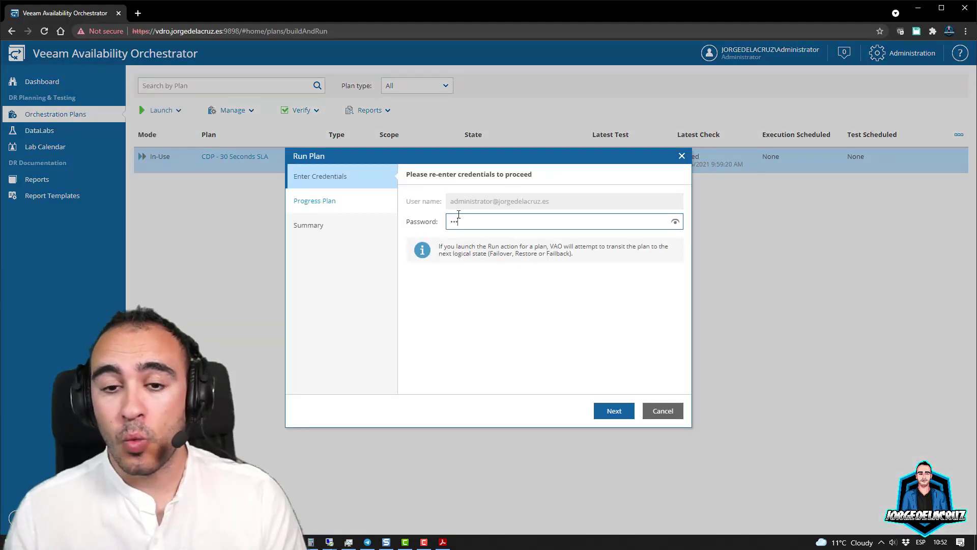
text(*******)
key(Return)
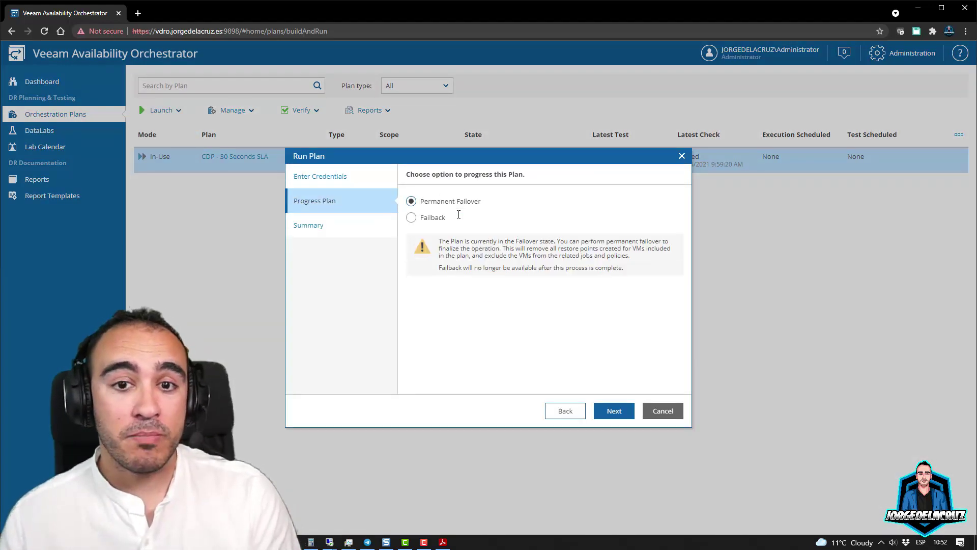
Review the Permanent Failover and Failback progress options.
drag(419, 203, 486, 203)
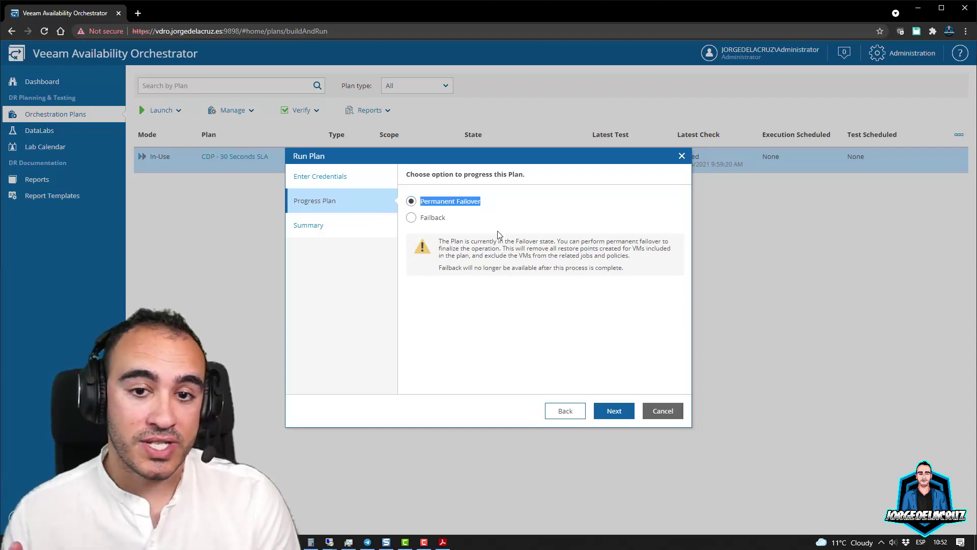
drag(423, 220, 465, 222)
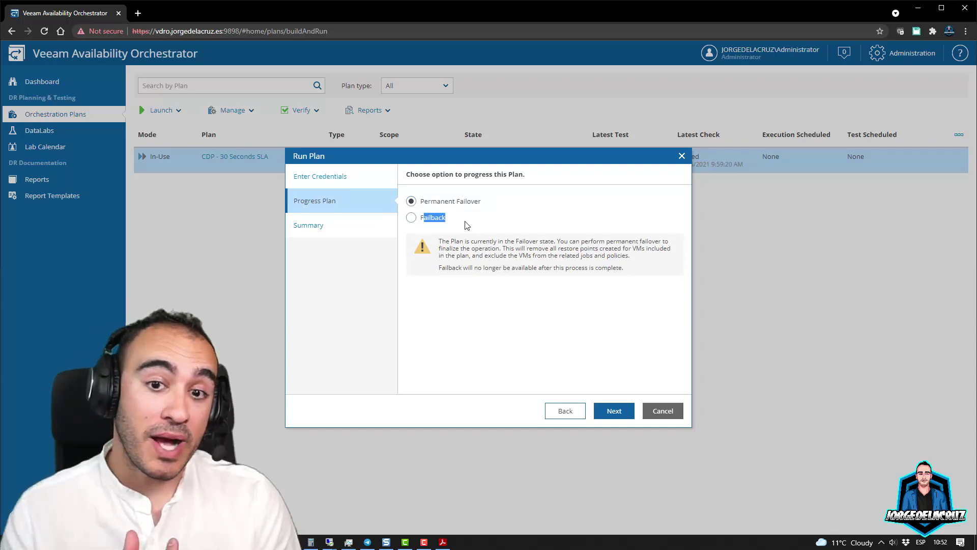
click(509, 366)
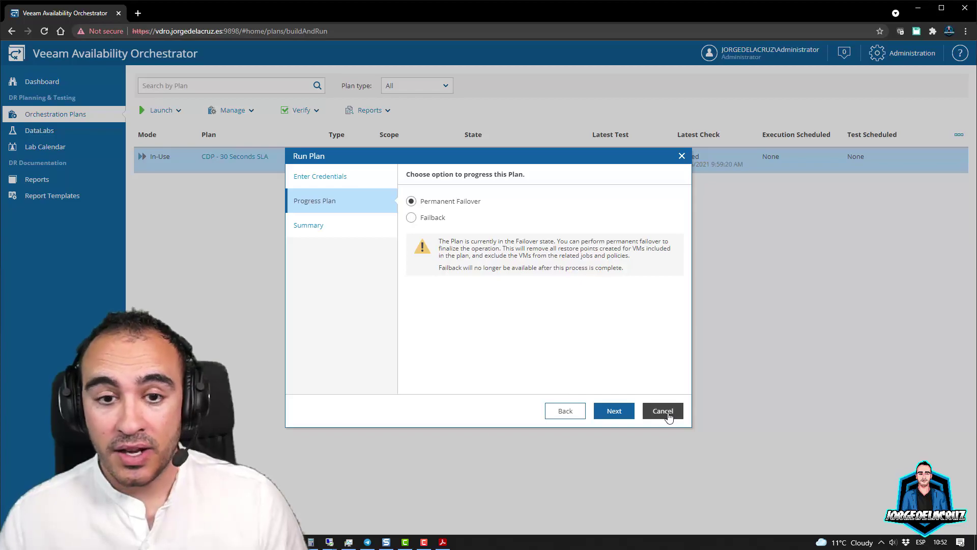